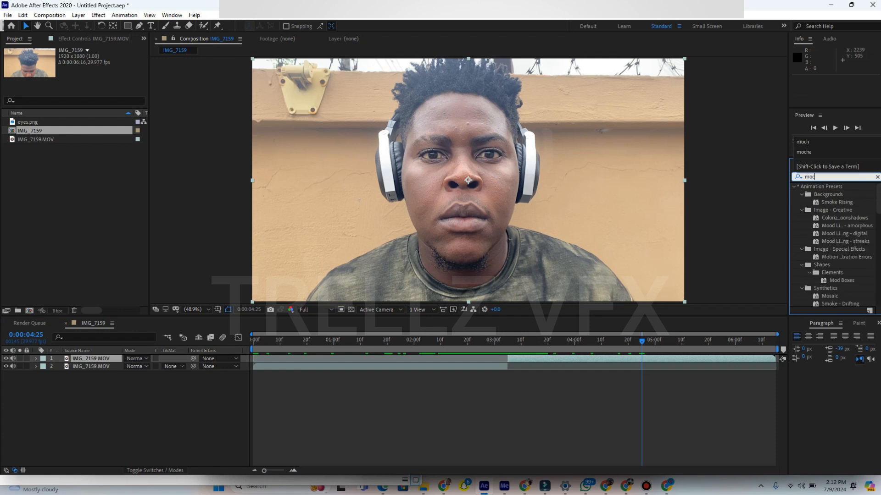
- Find the Mocha Pro effect, apply it to the upper IMG_7159.MOV layer and launch Mocha
key(BackSpace)
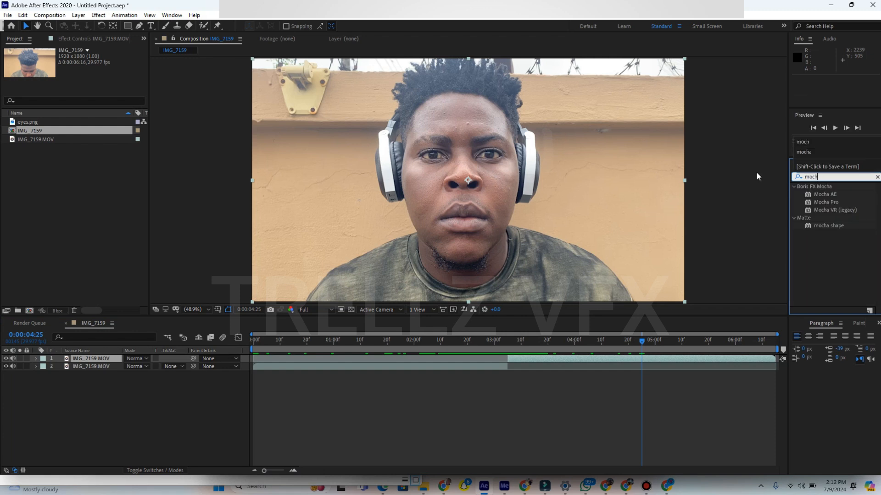
click(829, 202)
drag(828, 203, 592, 363)
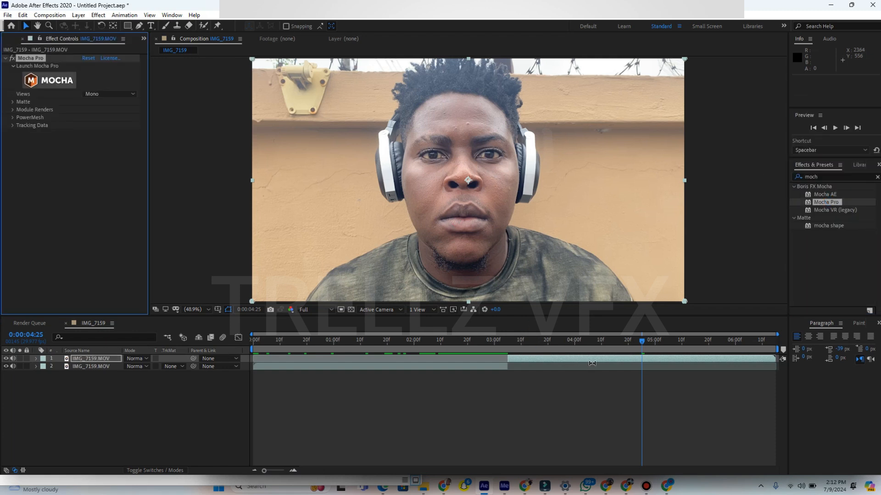
click(49, 84)
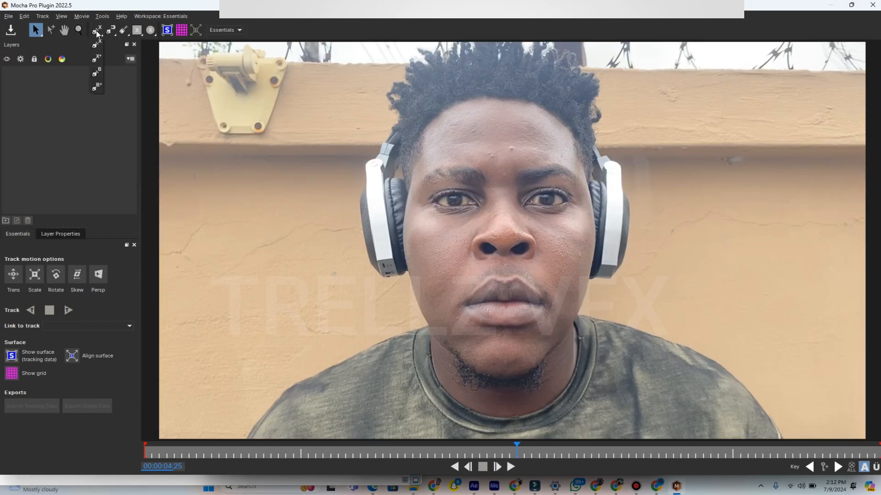
- Draw a closed X-Spline around the iris of the eye on the image's left side at 00:00:04:25 and adjust its points
click(97, 45)
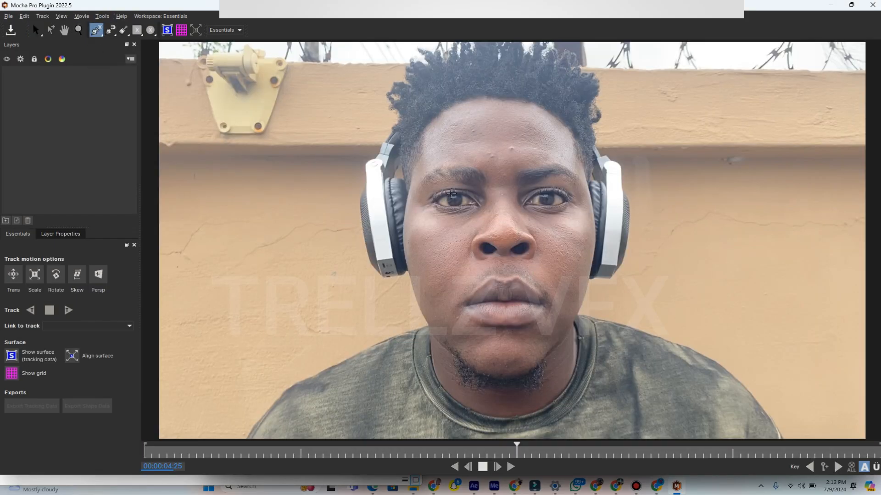
scroll(451, 192, up, 3)
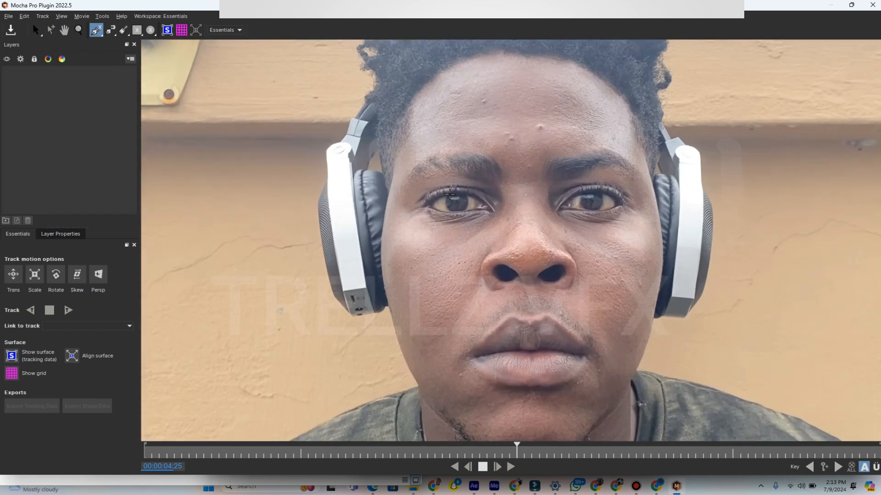
click(449, 194)
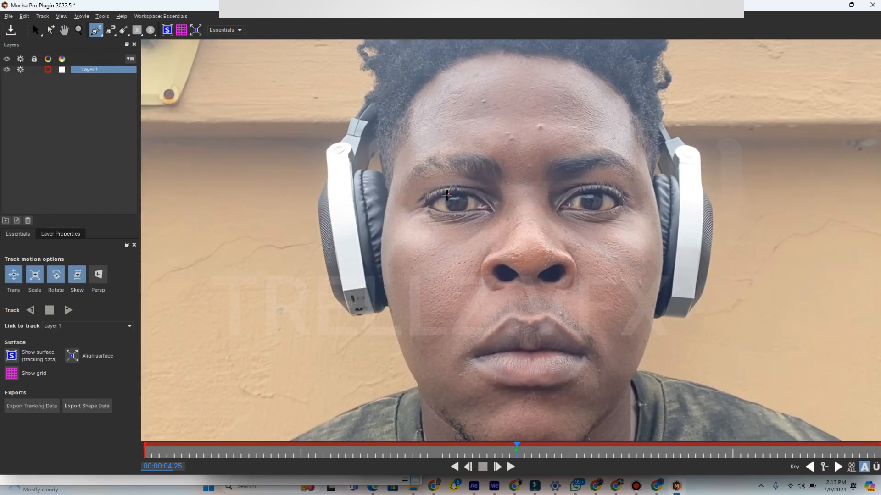
click(445, 201)
click(449, 213)
click(465, 209)
right_click(466, 195)
drag(439, 179, 441, 198)
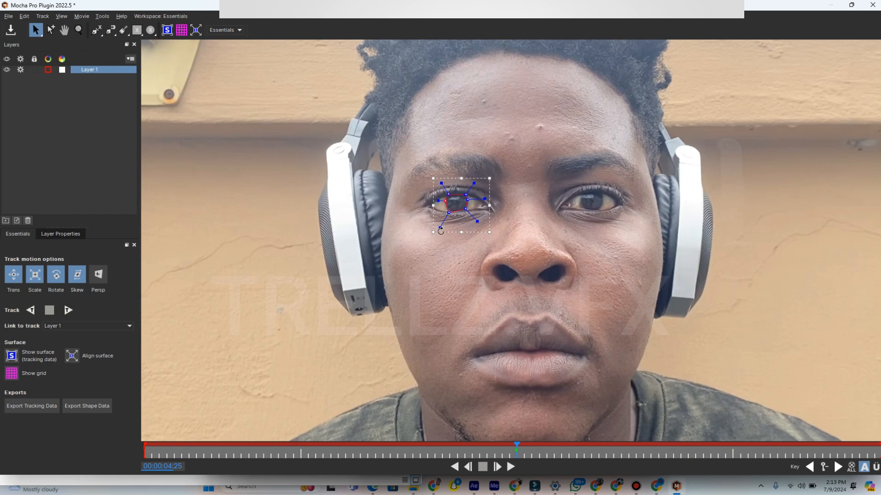
drag(441, 232, 444, 220)
- Track the iris spline forwards and backwards from 00:00:04:25, and scrub through the clip to check the track
click(71, 311)
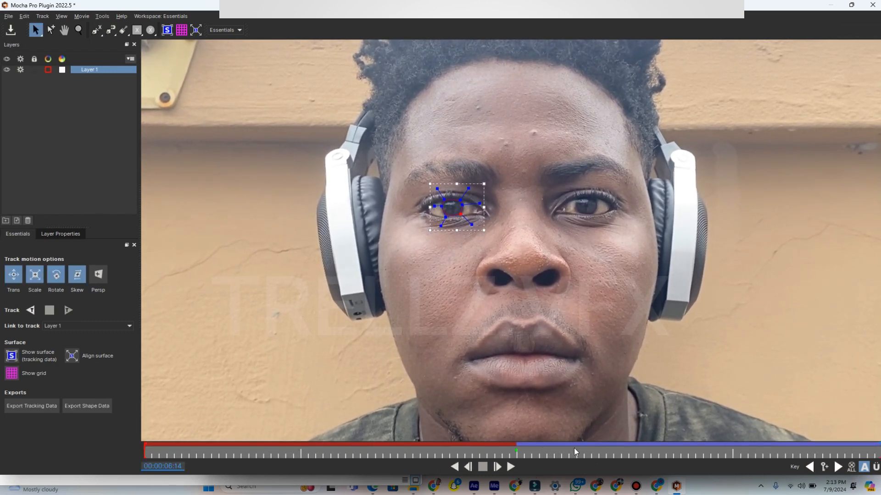
click(519, 452)
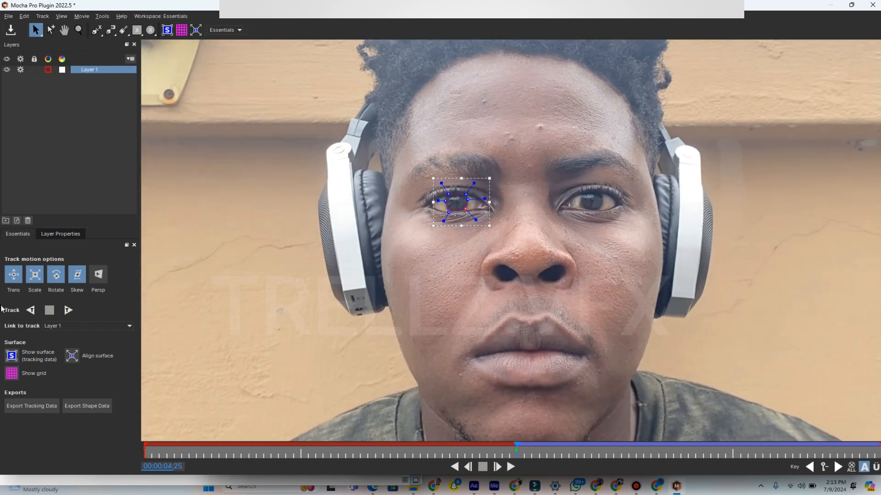
click(30, 310)
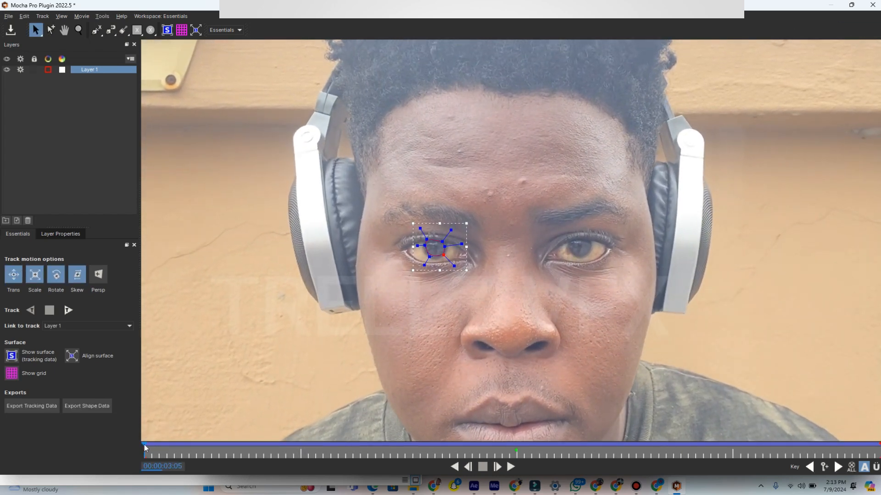
drag(144, 450, 879, 460)
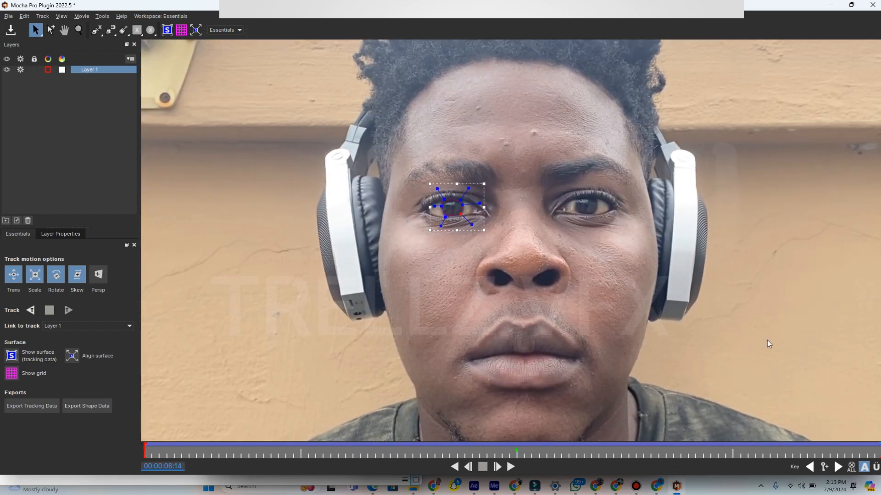
- With Layer 1 hidden, draw a closed X-Spline around the other eye's iris at 00:00:06:14 and track it backwards
click(8, 70)
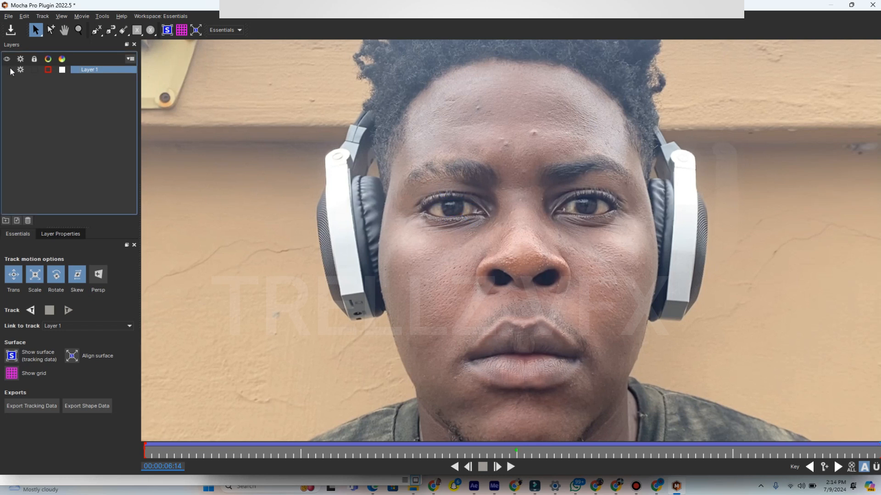
click(96, 29)
click(98, 44)
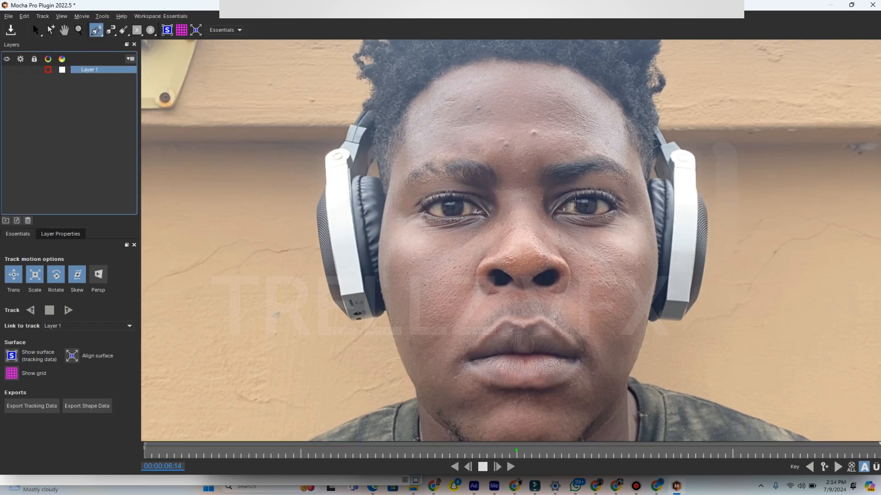
click(575, 200)
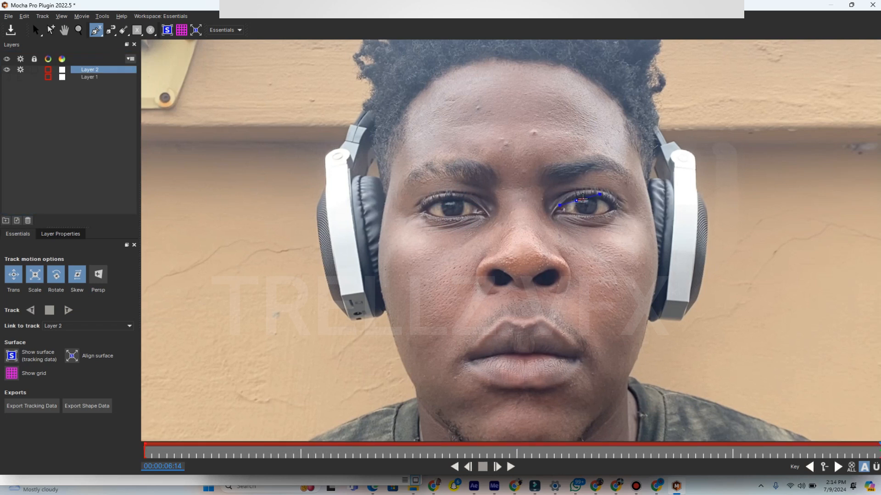
click(582, 199)
click(595, 198)
click(598, 206)
click(596, 215)
click(576, 214)
click(574, 205)
right_click(574, 205)
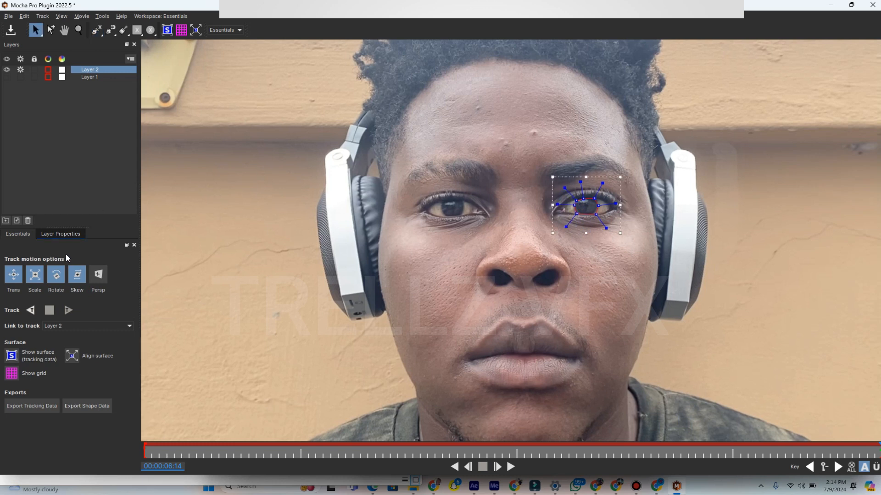
click(36, 311)
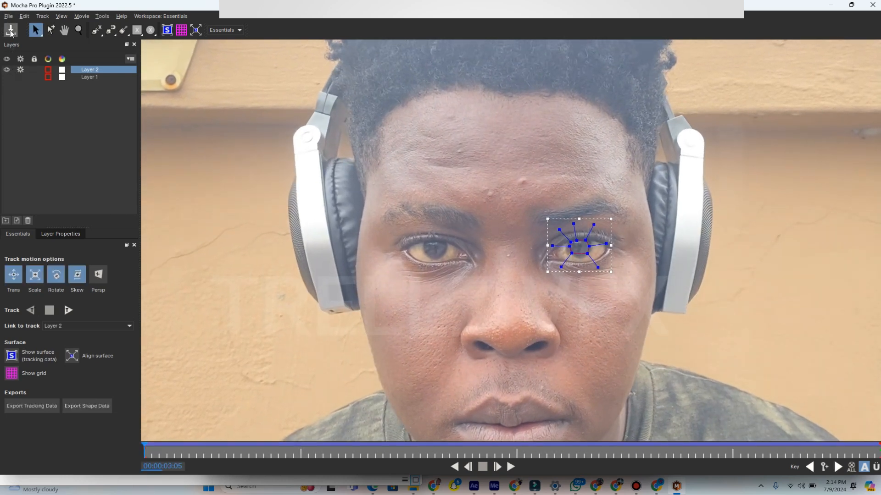
- Show Layer 1, copy its tracking data to the clipboard as After Effects Transform Data, and close Mocha saving the changes
click(7, 77)
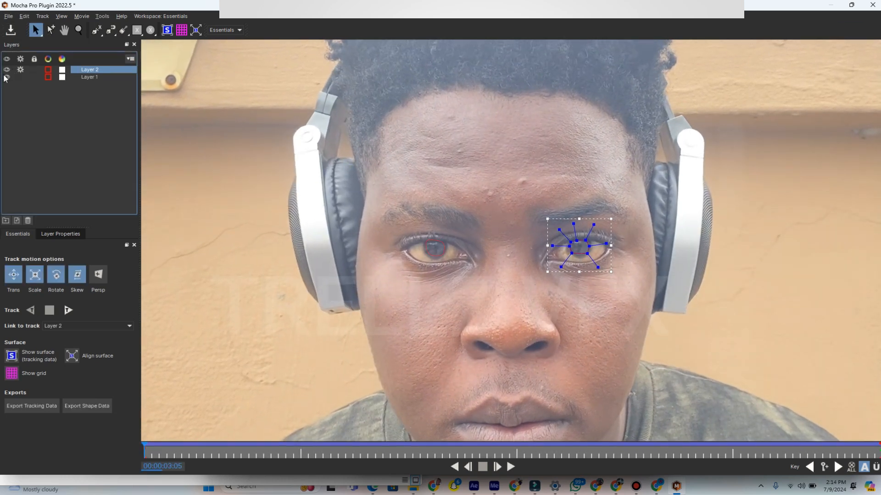
click(92, 77)
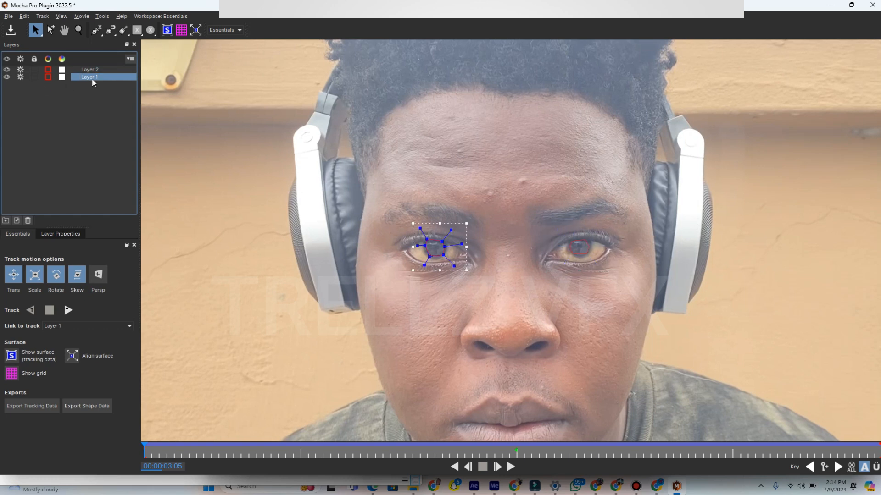
click(31, 406)
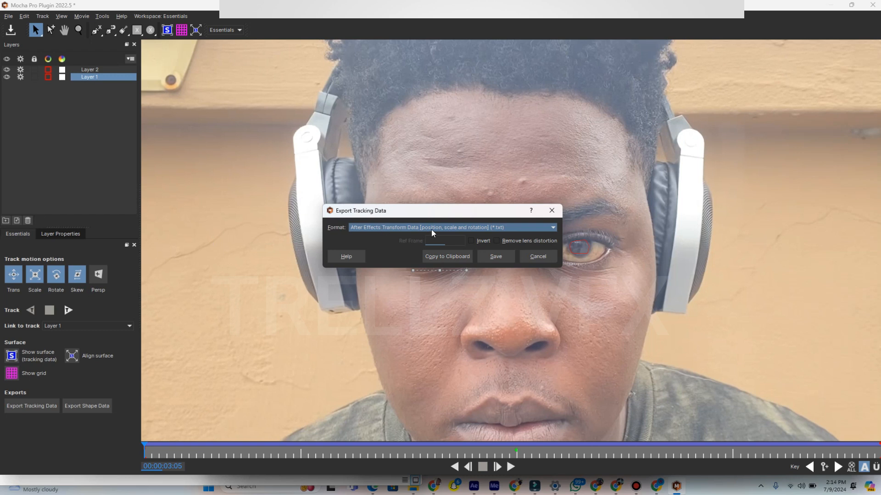
click(383, 230)
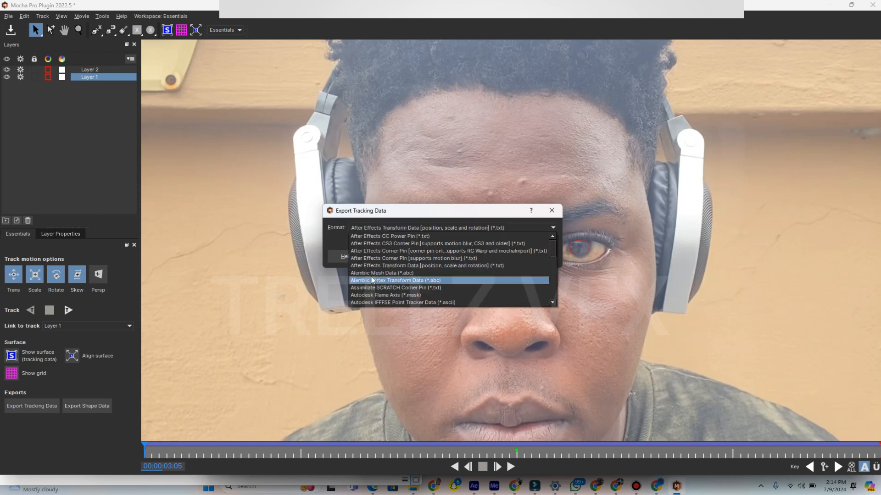
click(378, 265)
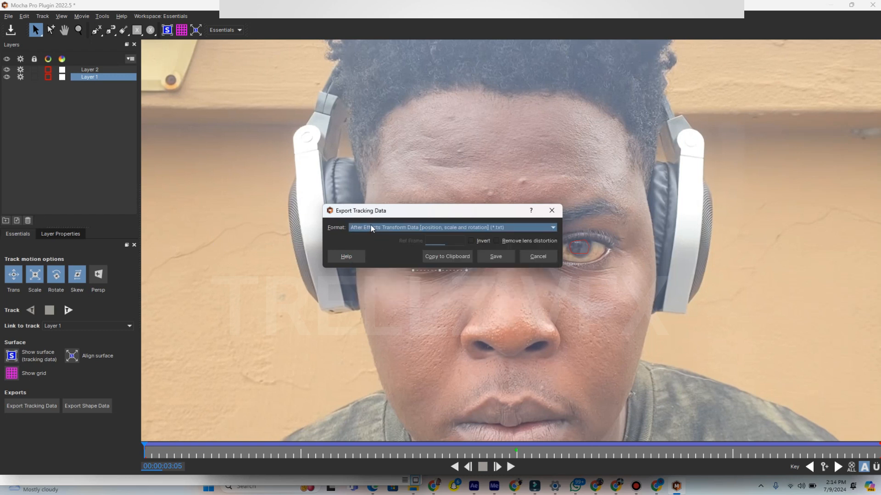
click(442, 255)
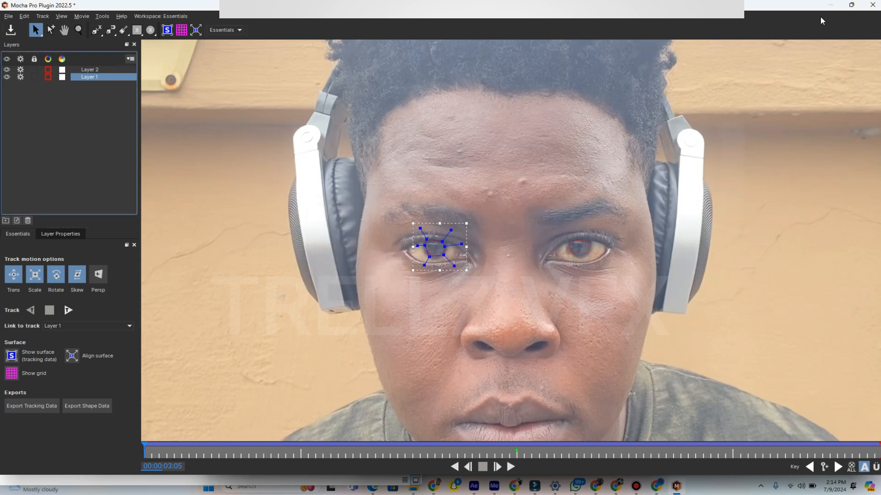
click(872, 5)
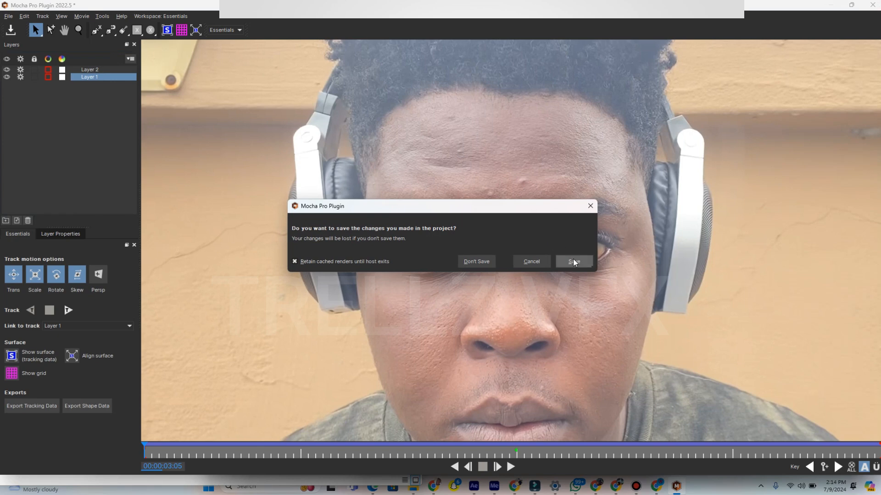
click(573, 262)
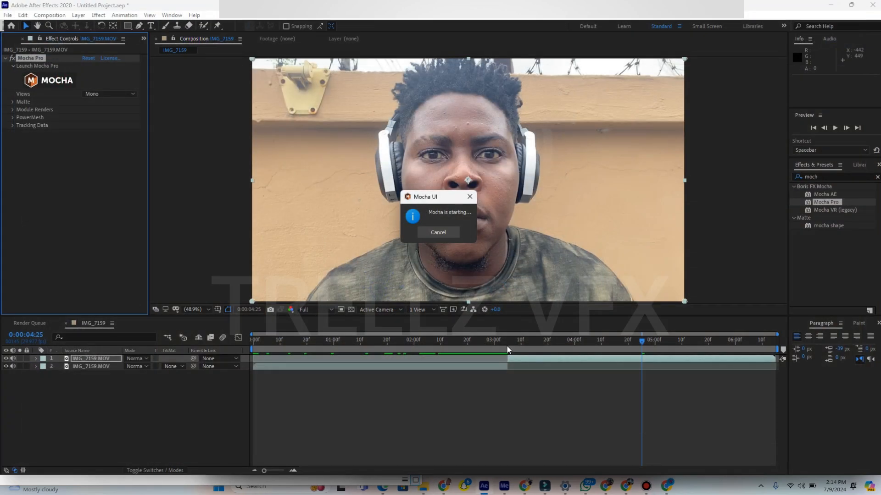
- Create a null object and trim its start to 0:00:03:05, where the upper clip begins
click(508, 343)
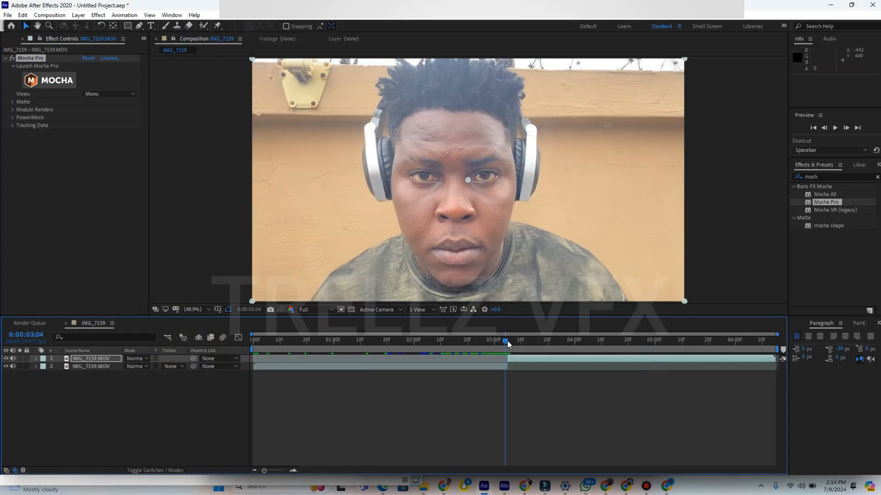
right_click(522, 388)
mouse_move(541, 287)
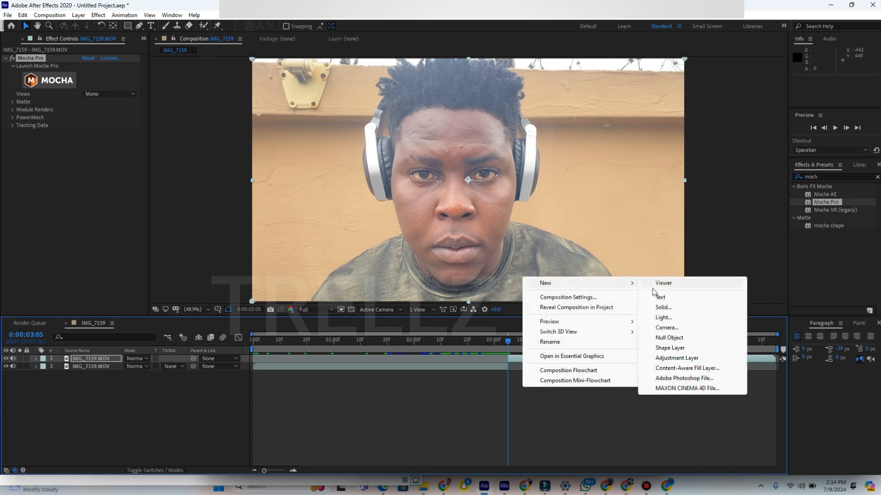
click(669, 337)
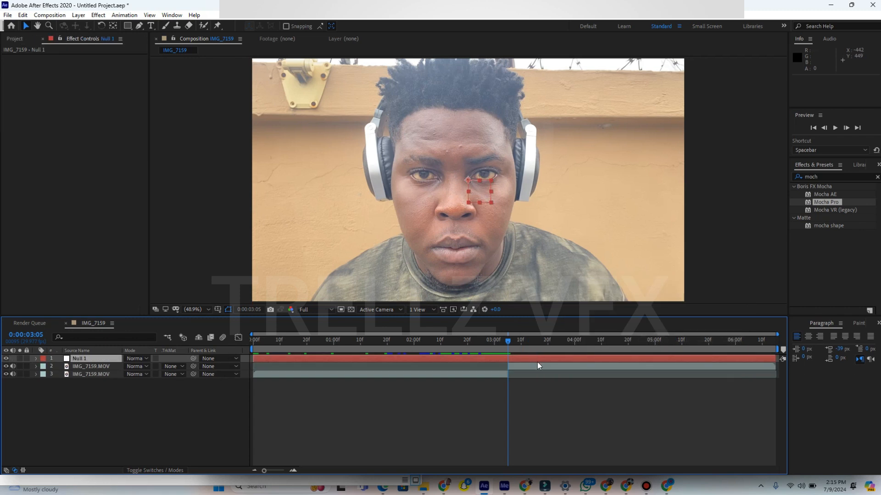
key(alt+bracketleft)
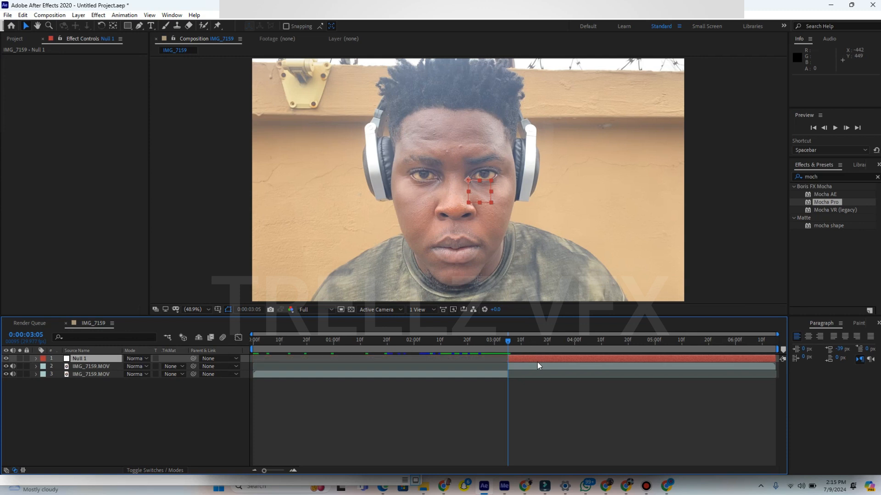
- Paste the copied tracking data onto the null and check its position, scale and rotation keyframes
key(ctrl+v)
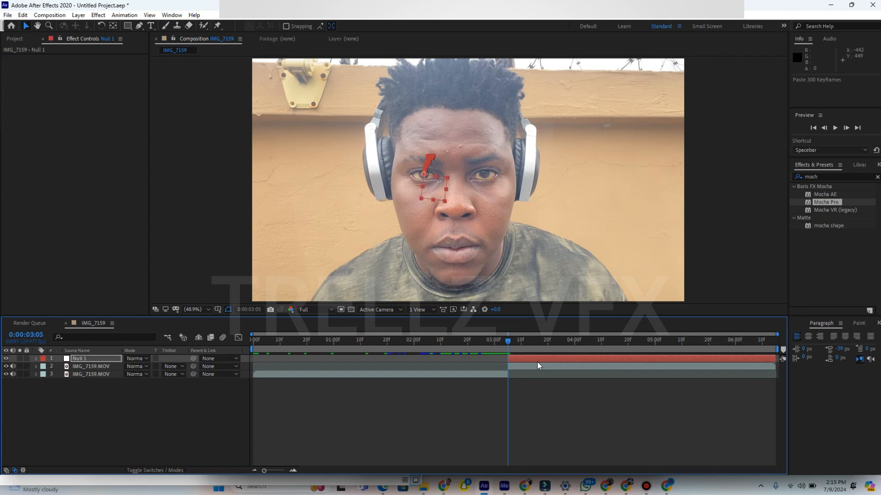
key(u)
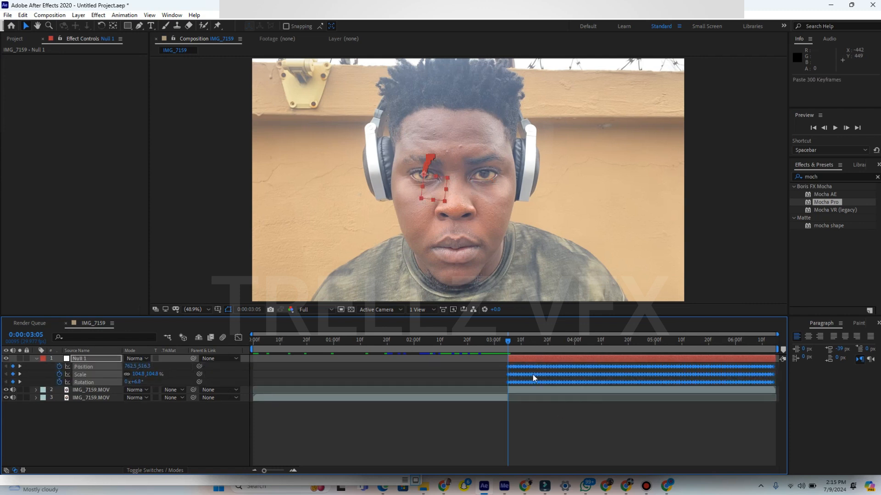
click(35, 359)
- Rename the null layer as left
right_click(109, 358)
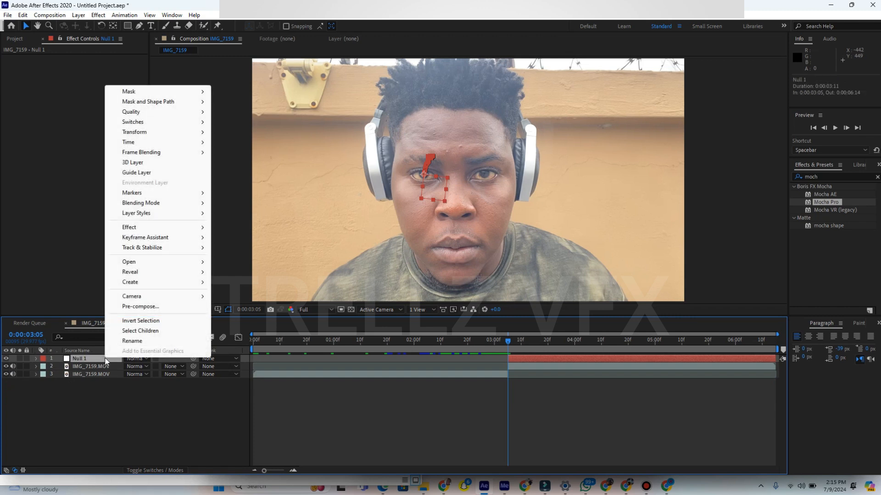
click(136, 344)
text(left)
click(60, 415)
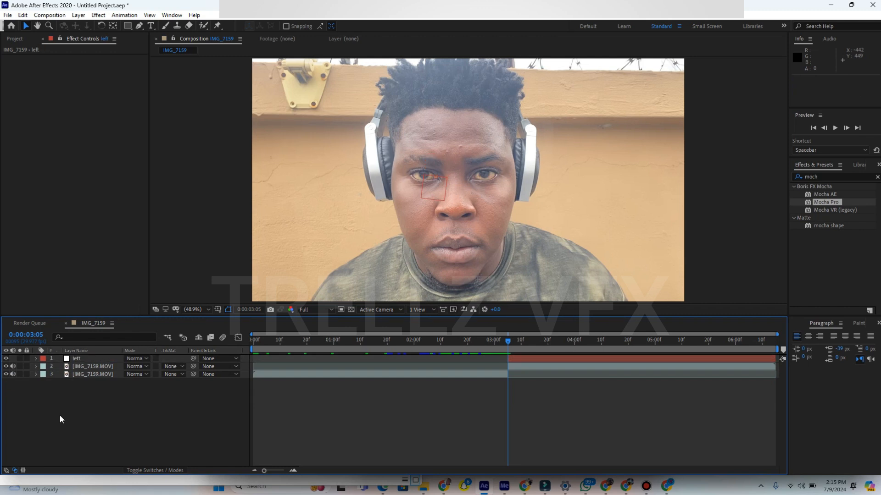
- Relaunch Mocha Pro from the effect on the upper IMG_7159.MOV clip
click(516, 368)
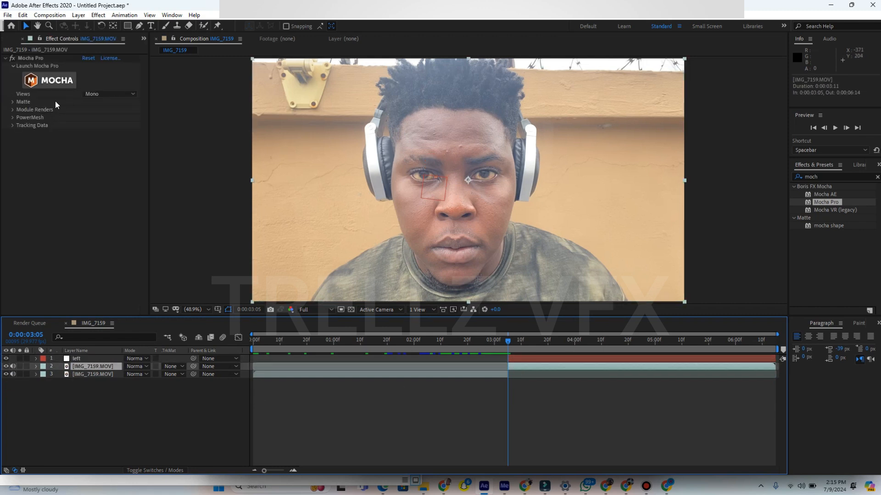
click(44, 81)
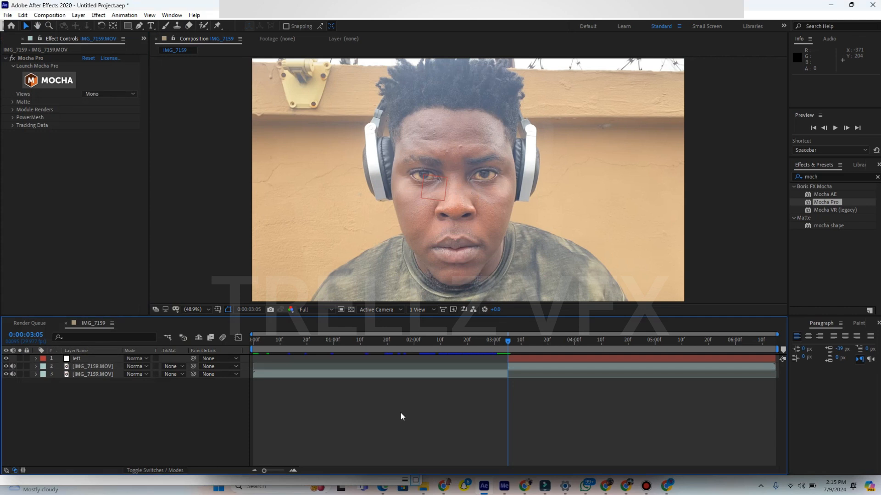
- Create a second null object and trim its start to 0:00:03:05, where the upper clip begins
right_click(400, 413)
mouse_move(500, 309)
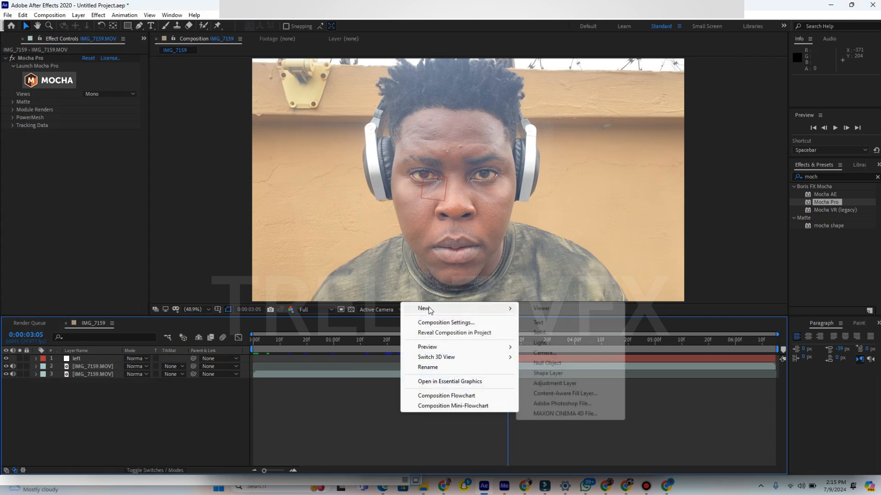
click(539, 363)
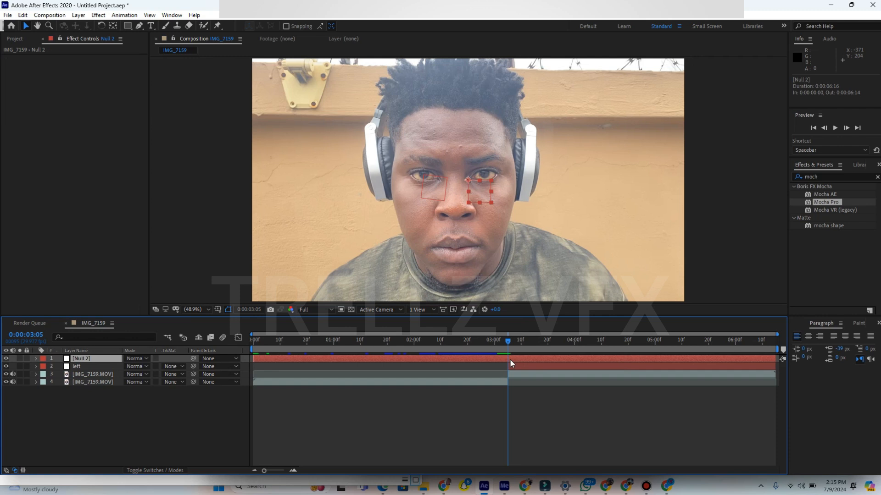
key(alt+bracketleft)
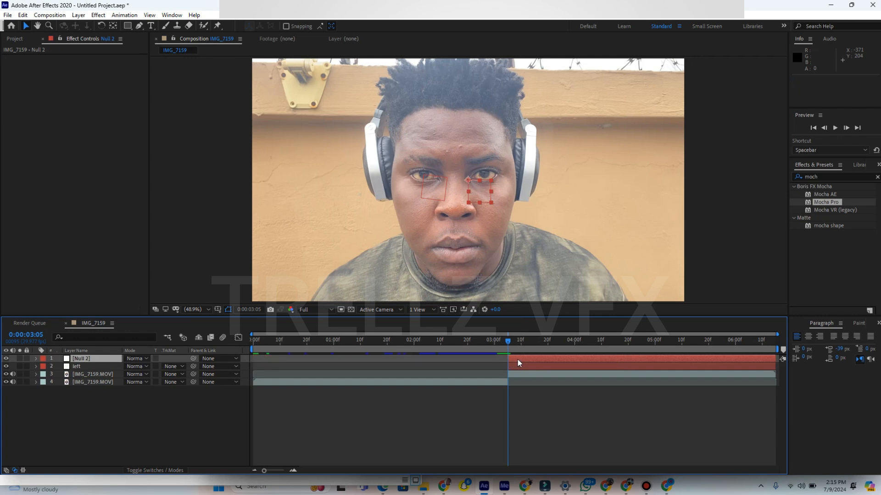
- Paste the copied tracking data onto the new null and rename its layer as right
key(ctrl+v)
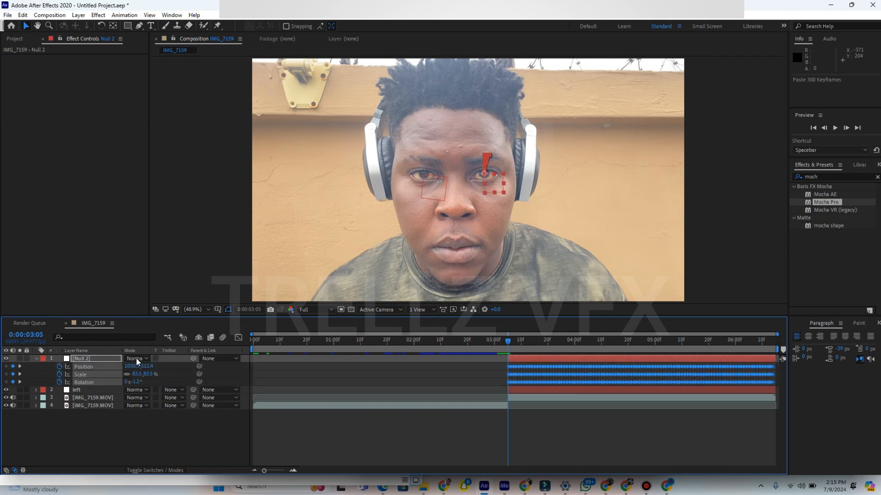
right_click(109, 360)
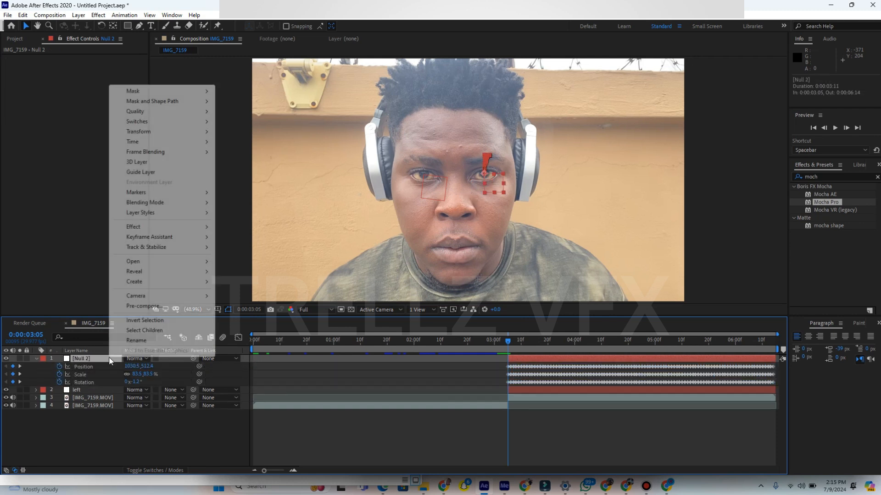
click(137, 339)
text(righ)
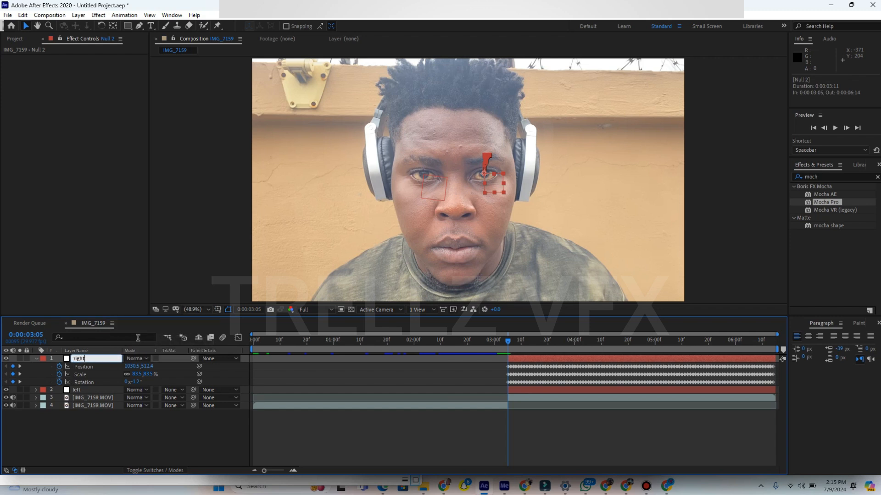
text(t)
click(111, 444)
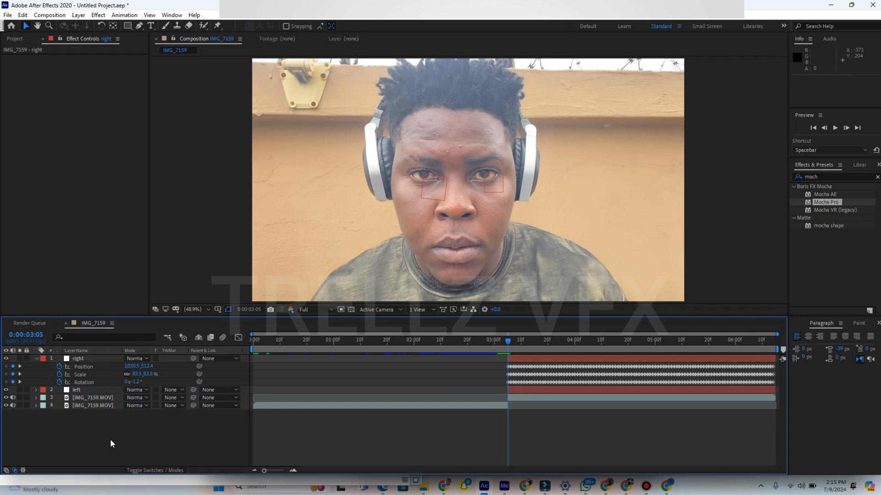
- Add eyes.png to the composition as the top layer and trim its start to 0:00:03:05
click(14, 39)
click(27, 122)
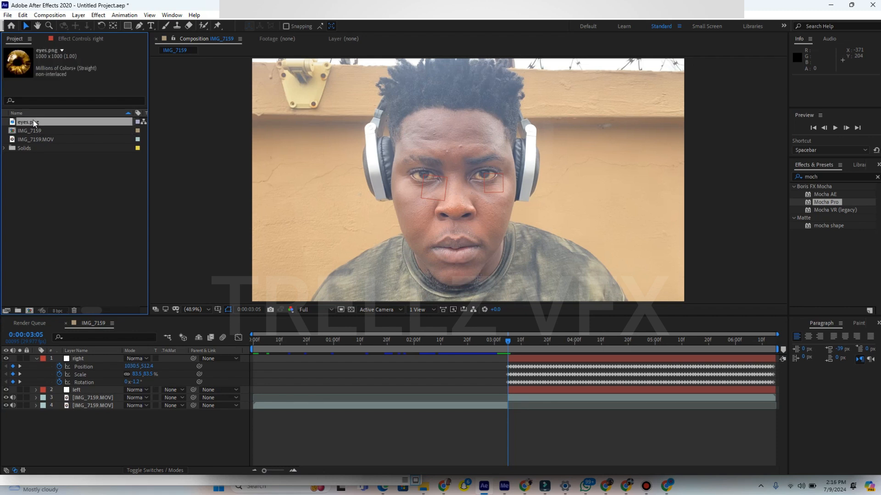
drag(37, 123, 91, 356)
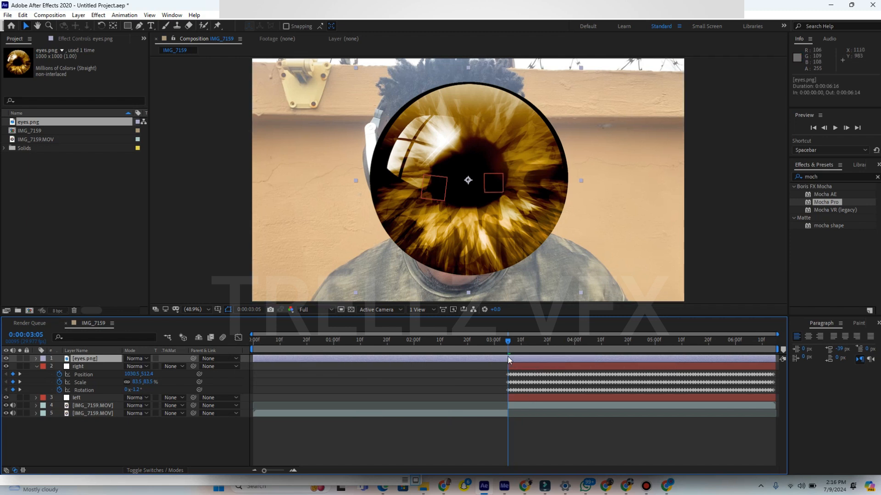
key(alt+bracketleft)
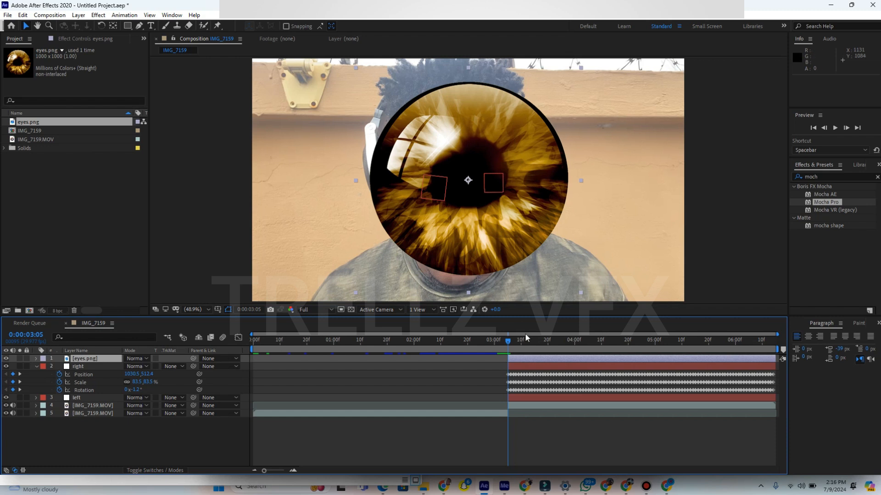
- Scale the eyes.png layer to 4% and place it over the iris at the left null's tracking point
key(s)
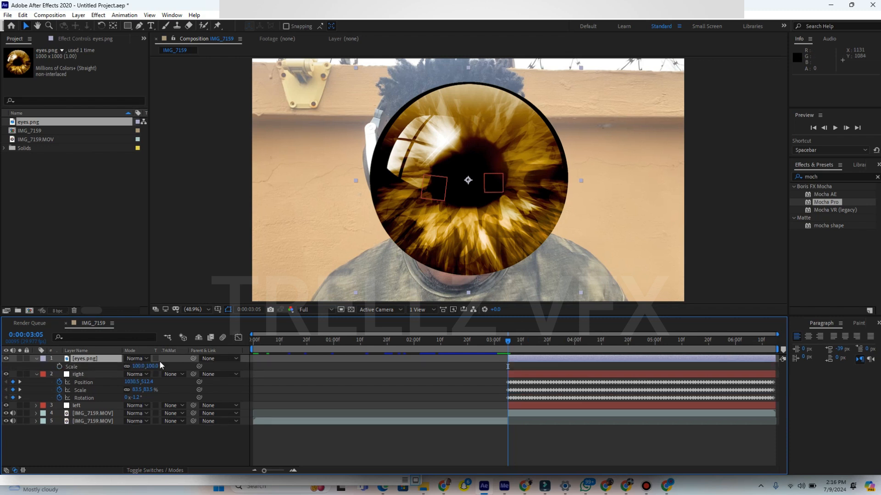
click(141, 366)
text(4)
click(113, 375)
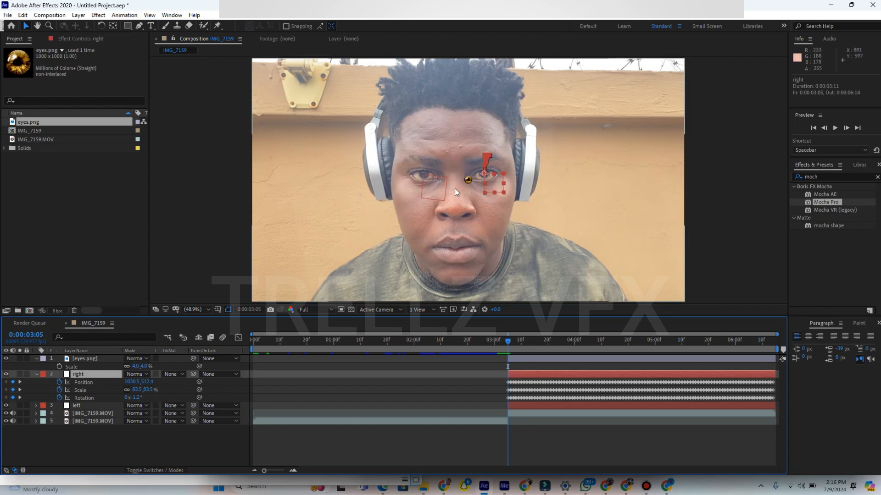
scroll(470, 189, up, 7)
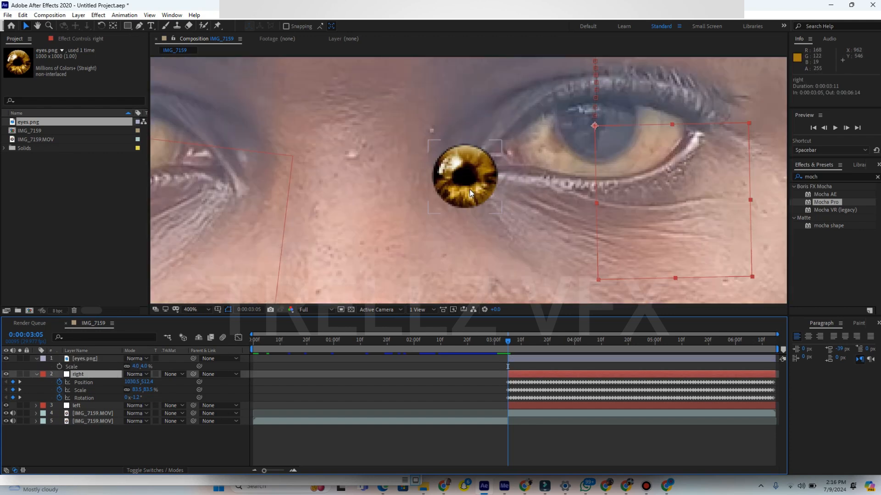
drag(470, 173, 280, 130)
click(117, 359)
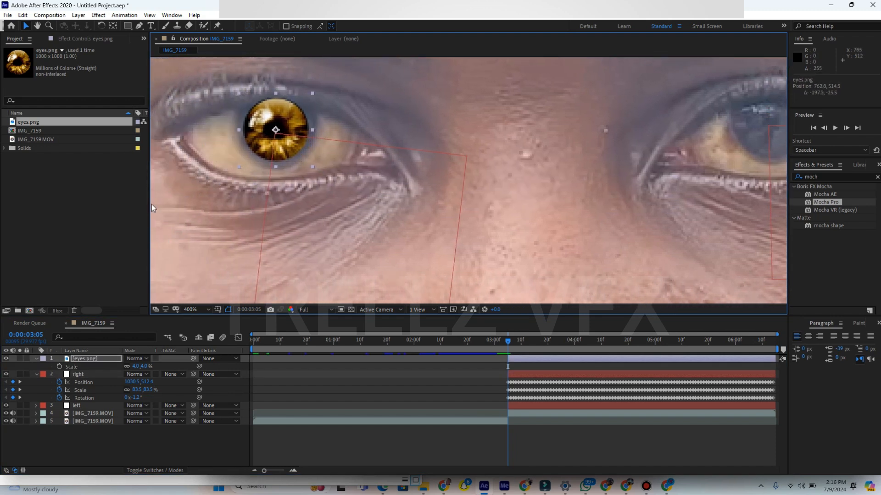
- Adjust the eyes.png layer's scale to 4.5% and parent it to the left null
click(135, 367)
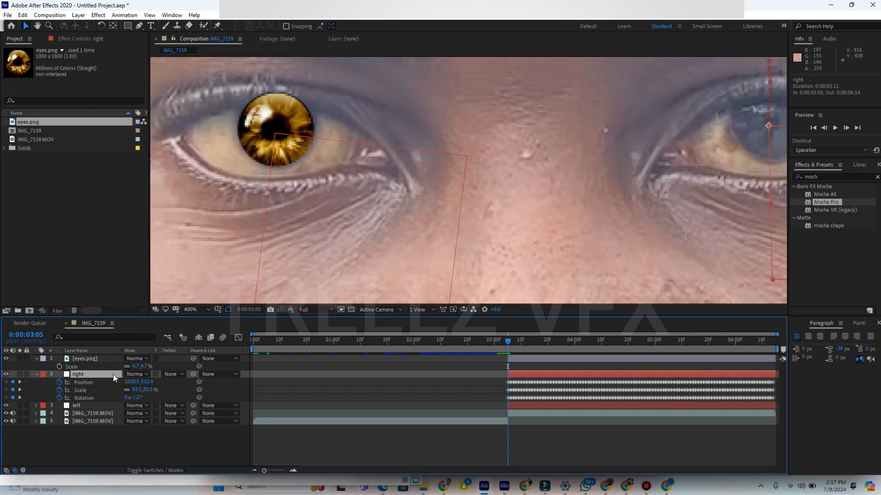
click(89, 360)
drag(194, 358, 87, 406)
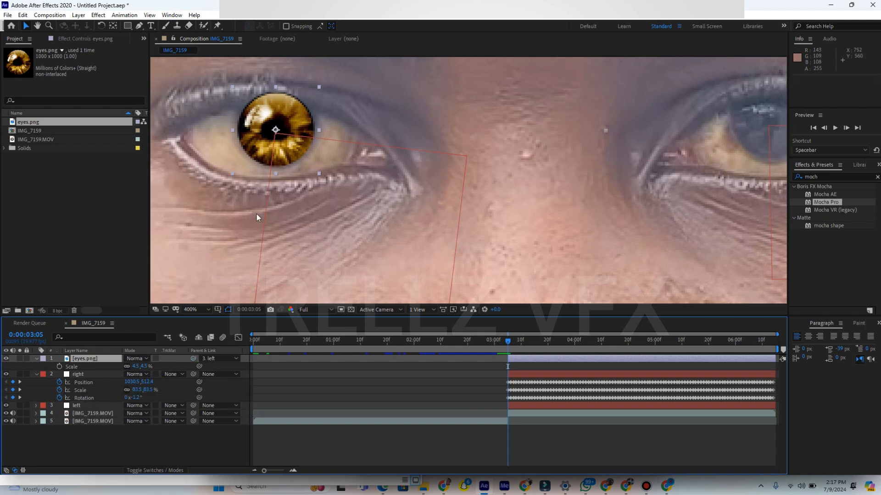
- Place a duplicate of the eyes.png layer over the other iris and parent it to the right null
key(slash)
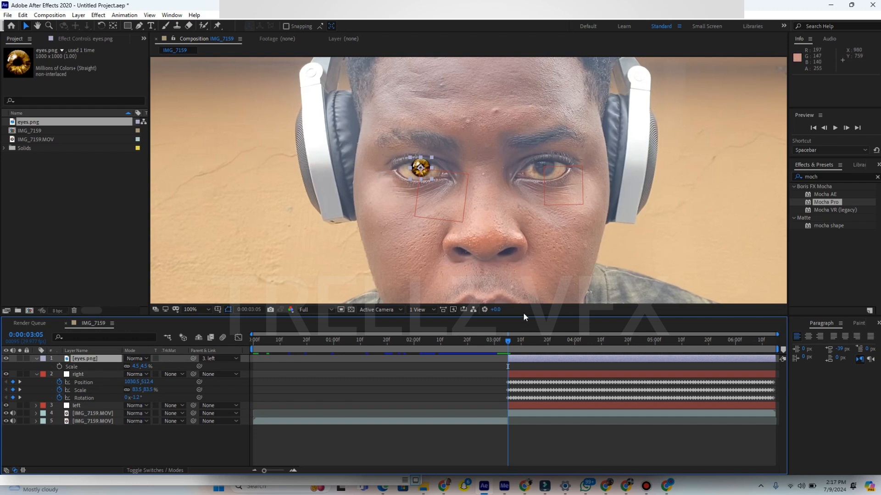
key(ctrl+d)
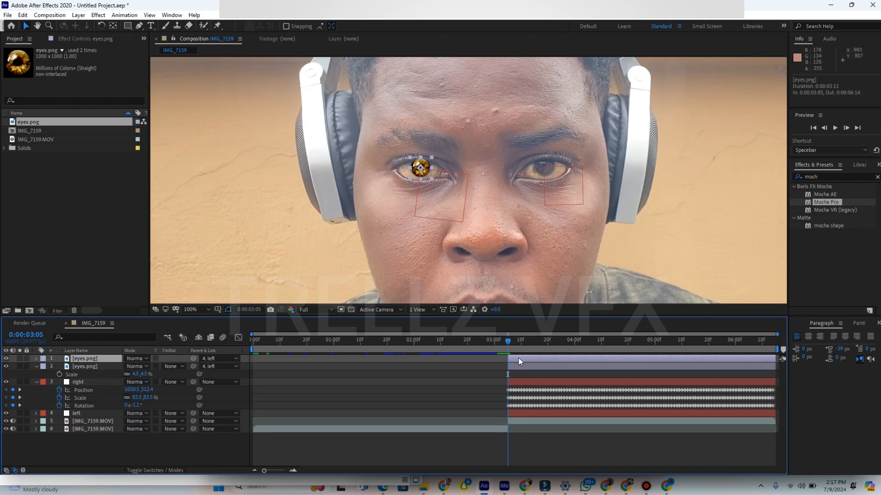
drag(421, 168, 544, 167)
drag(194, 358, 79, 384)
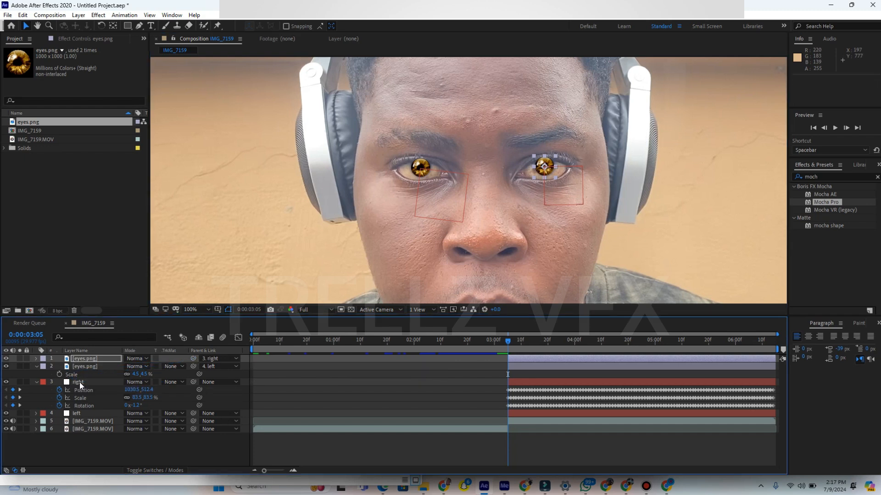
- Collapse the expanded layer properties and mute the audio of both IMG_7159.MOV clips
click(36, 382)
click(35, 366)
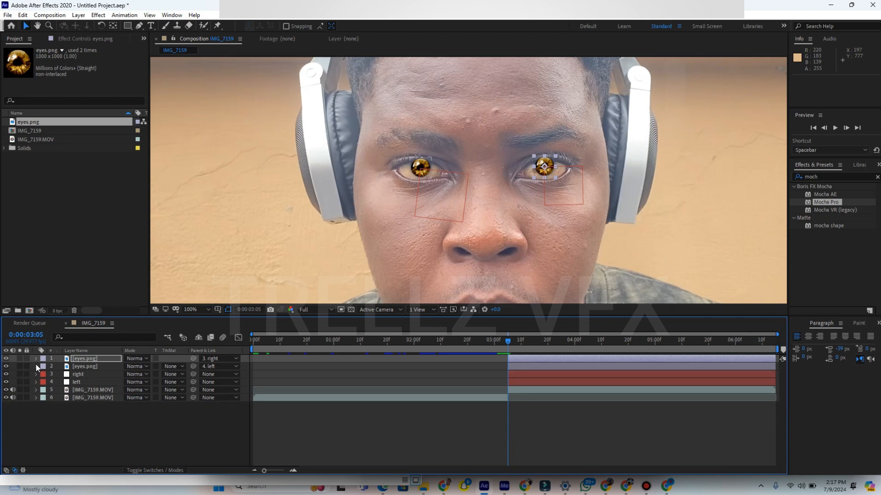
click(194, 310)
click(213, 155)
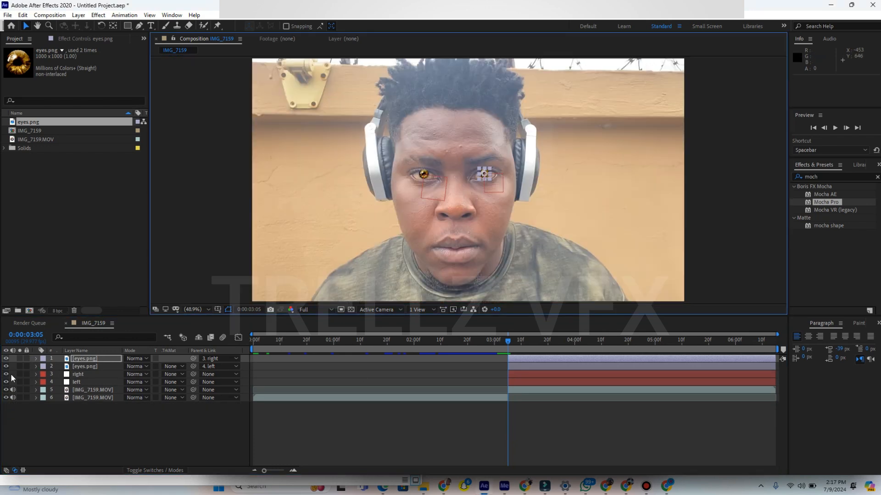
drag(12, 390, 12, 398)
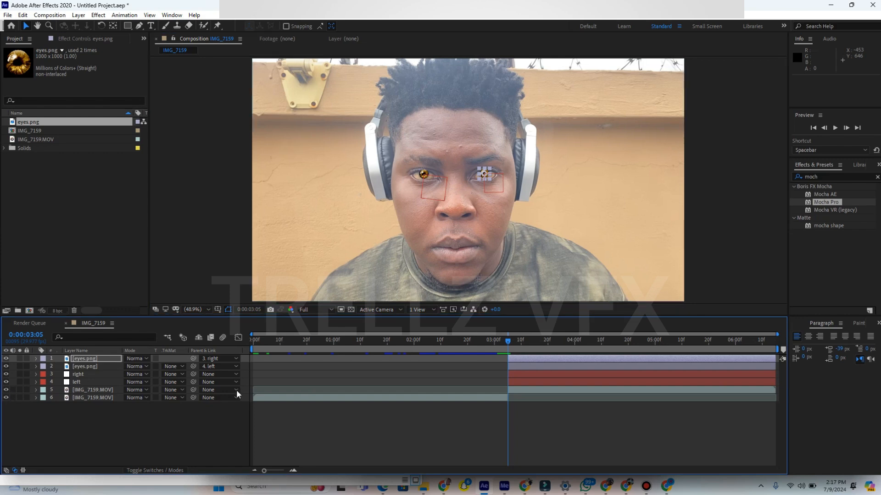
- Start the work area at 0:00:03:05 and preview the composition
key(b)
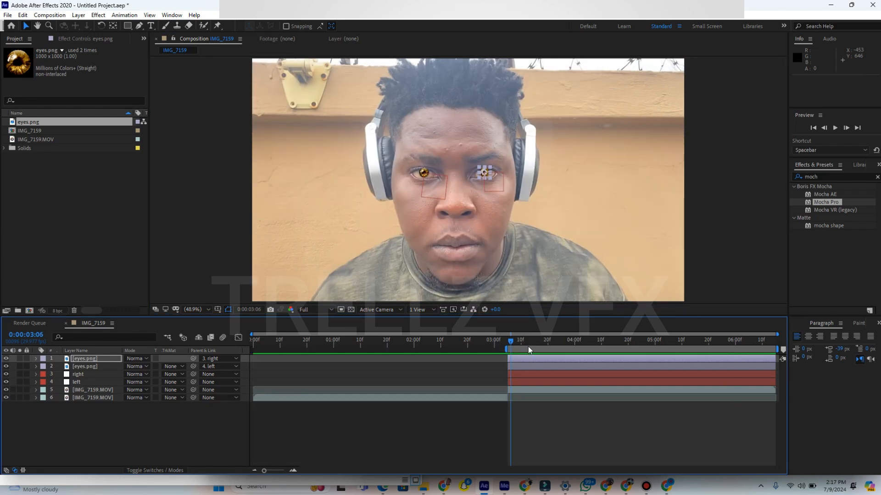
drag(510, 342, 517, 343)
key(space)
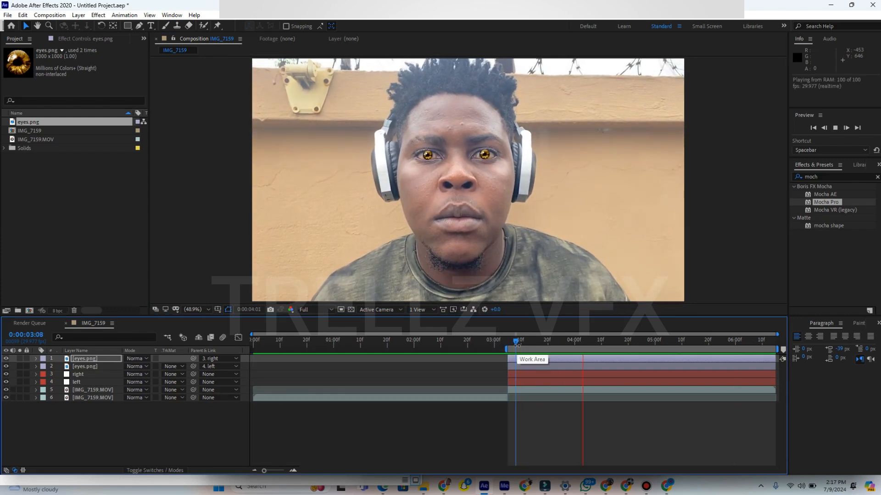
- Examine up close how both iris images follow the eyes throughout the work area, ending at 0:00:03:05
click(511, 342)
drag(511, 343, 596, 342)
scroll(461, 126, up, 3)
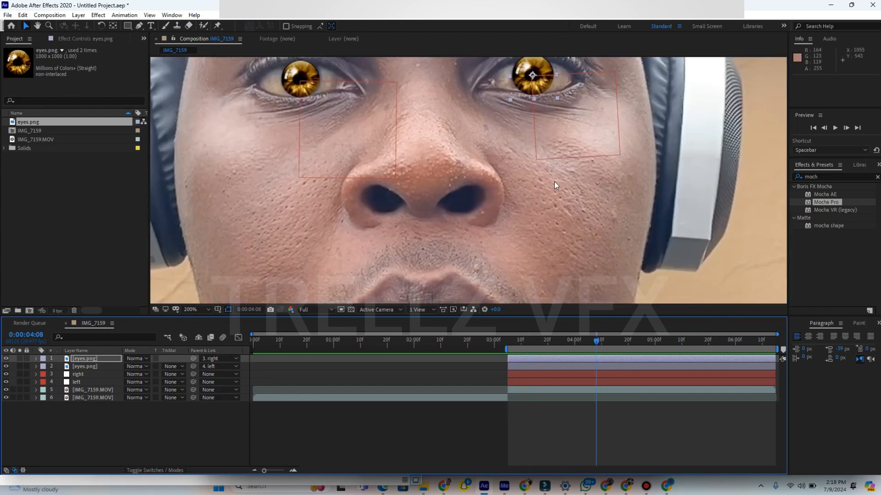
key(h)
drag(460, 122, 460, 147)
key(space)
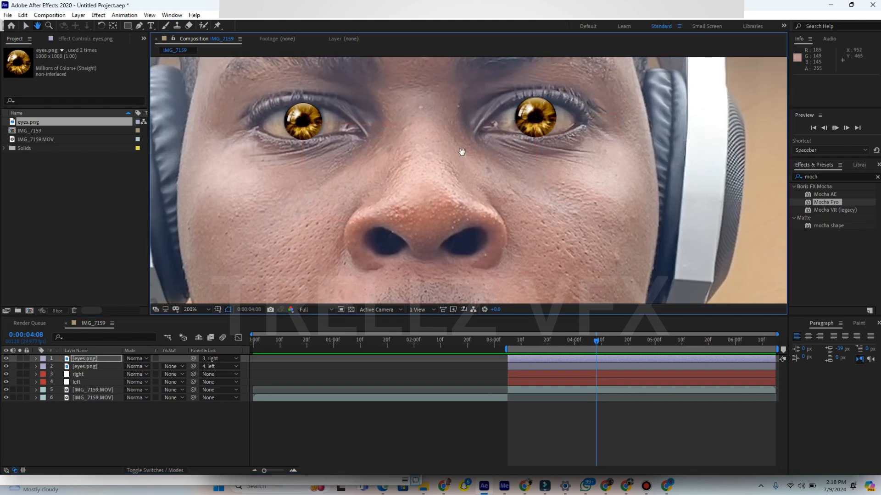
click(752, 341)
drag(752, 340, 508, 364)
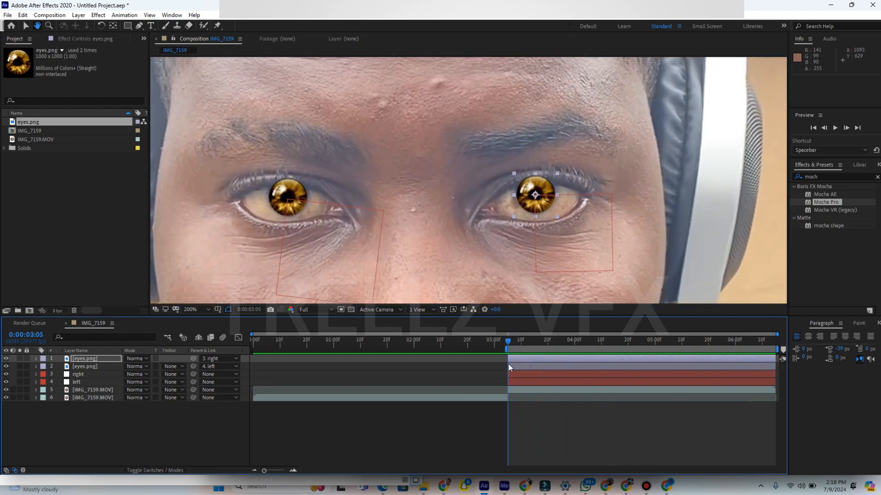
- Remove the scale and rotation keyframes from the right and left nulls and preview the eye tracking
click(26, 25)
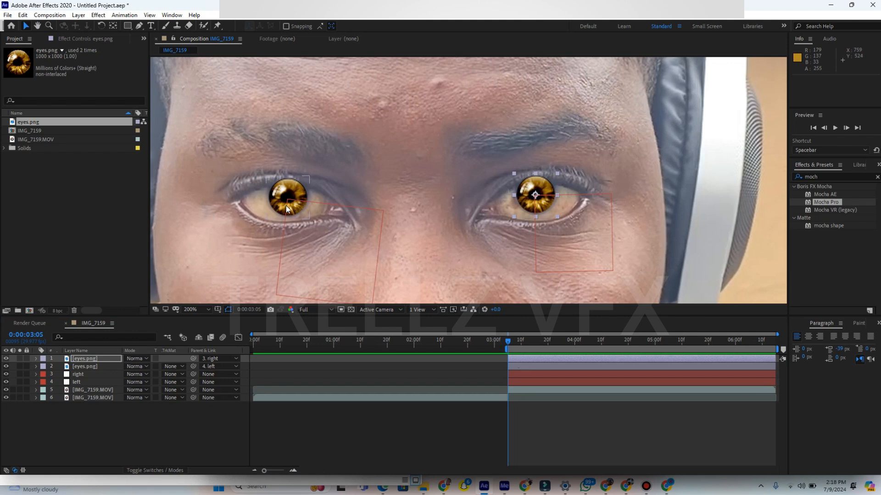
click(79, 369)
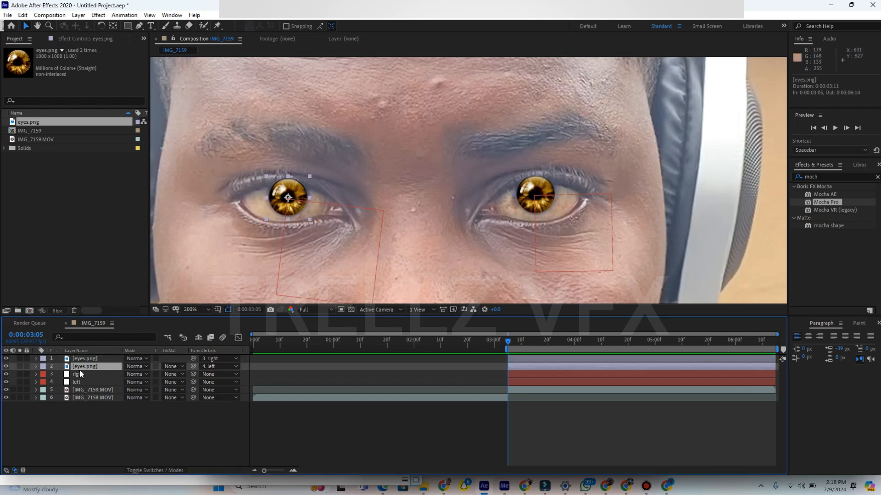
click(77, 375)
shift+click(76, 382)
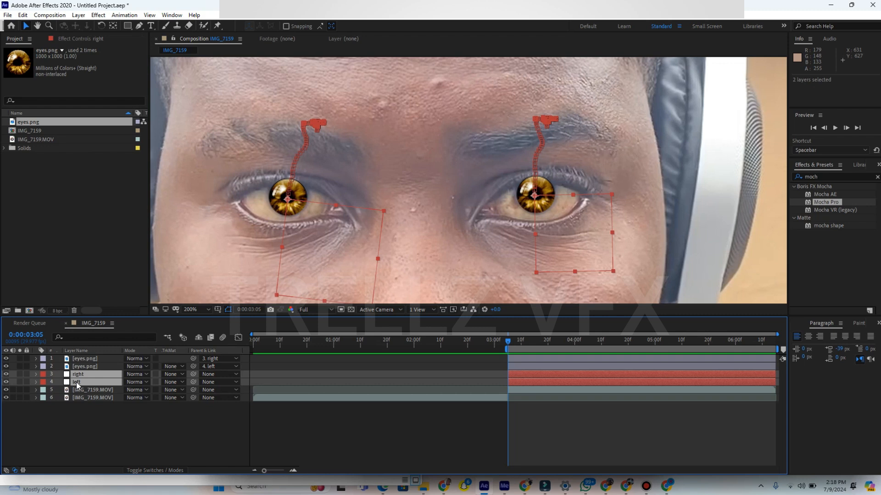
key(u)
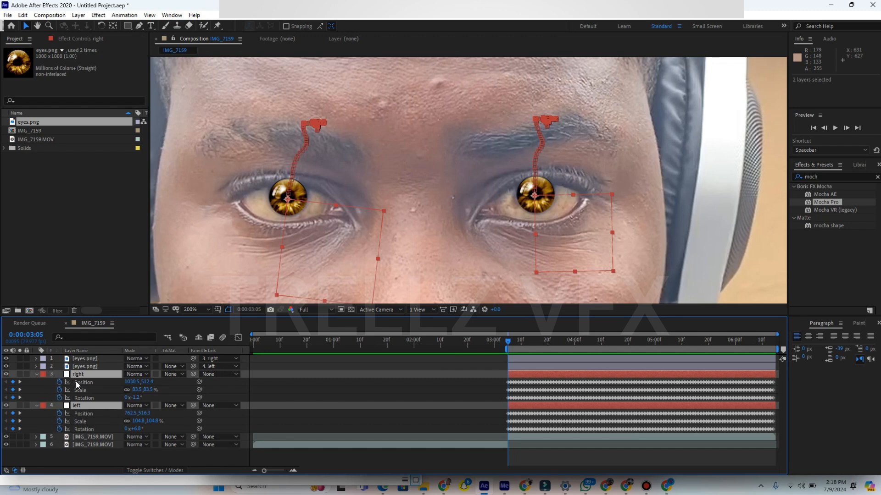
click(59, 390)
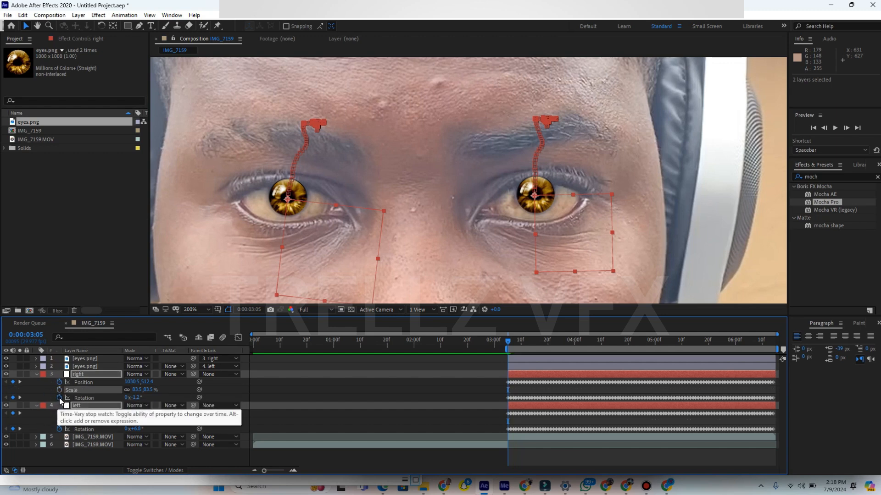
click(59, 397)
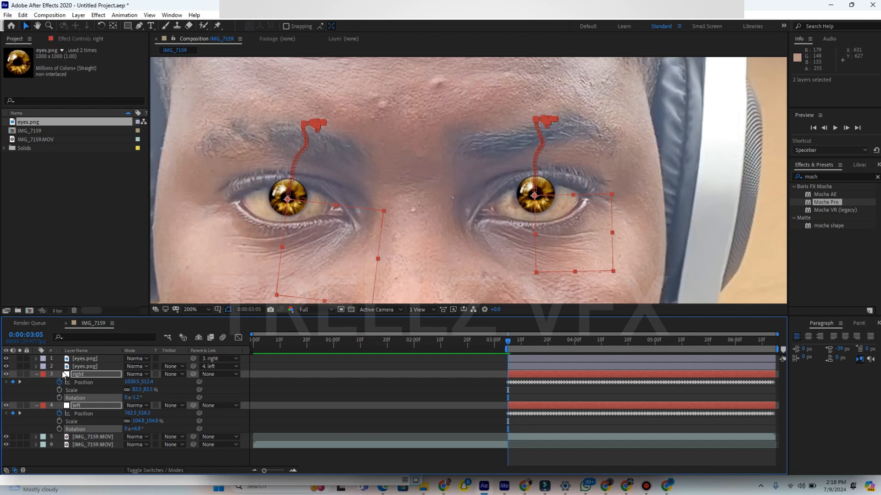
key(space)
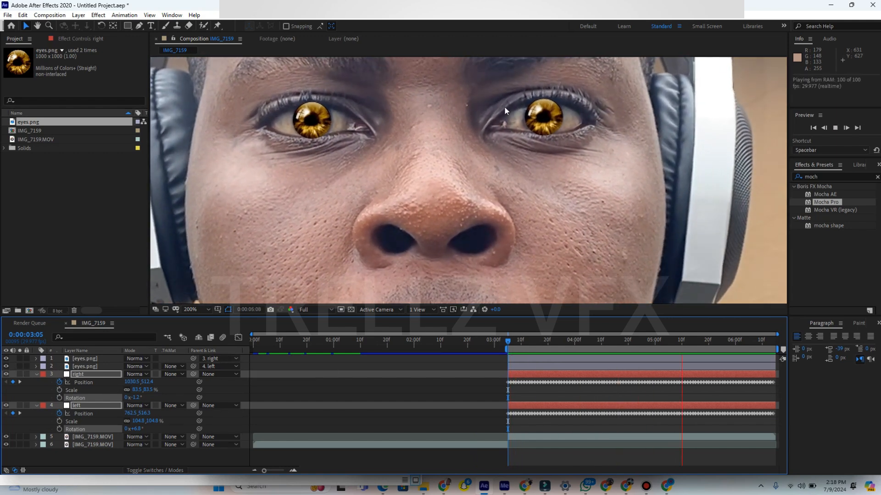
- At 0:00:06:14, duplicate the trimmed IMG_7159.MOV layer that starts at 0:00:03:05 and place the copy above all other layers
key(space)
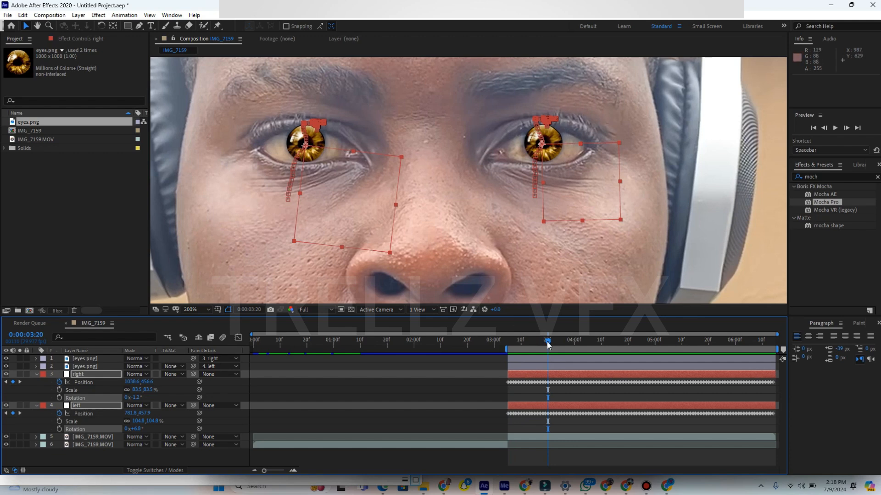
drag(596, 340, 782, 353)
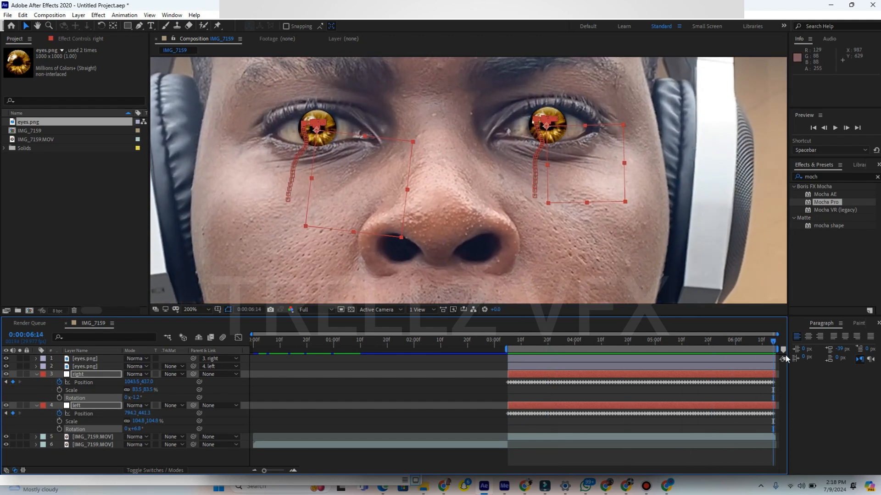
click(552, 438)
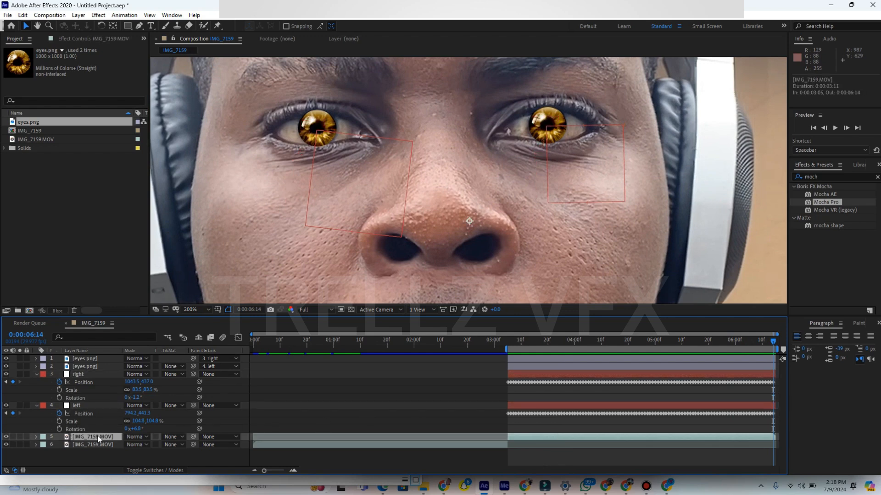
key(ctrl+d)
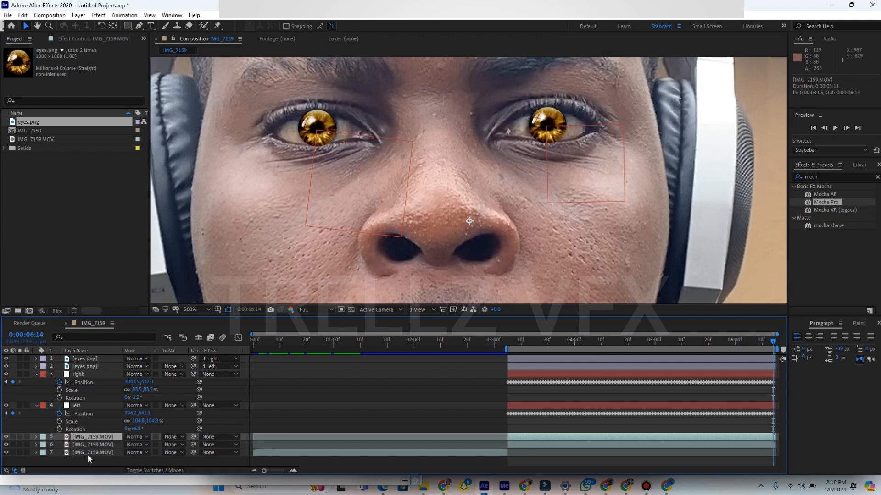
drag(97, 441, 98, 357)
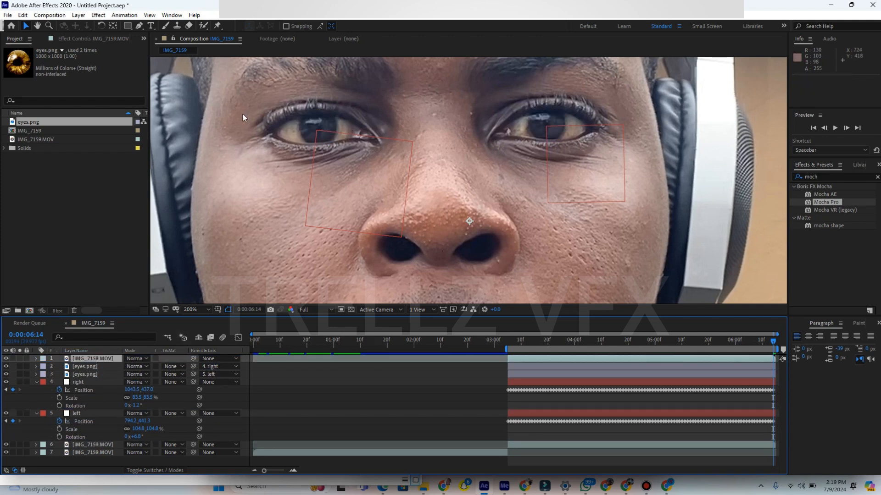
- Open the duplicated clip in Mocha Pro and delete its existing Layer 1 and Layer 2 splines
click(73, 39)
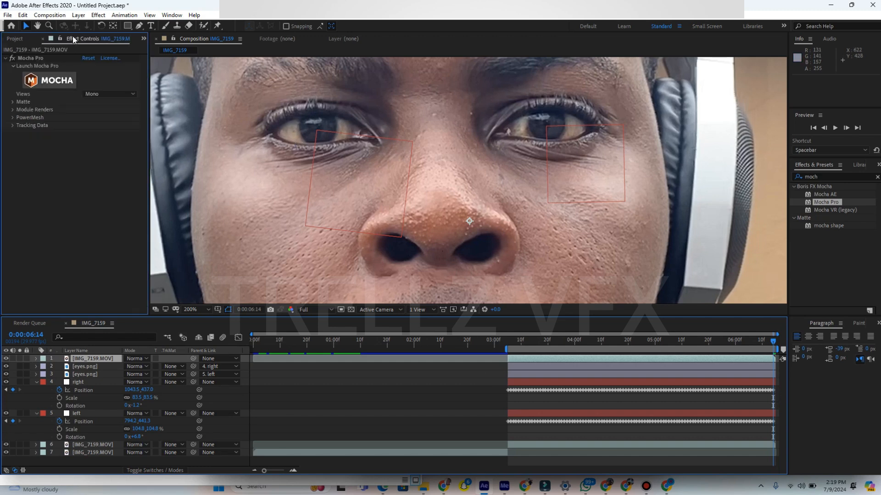
click(62, 82)
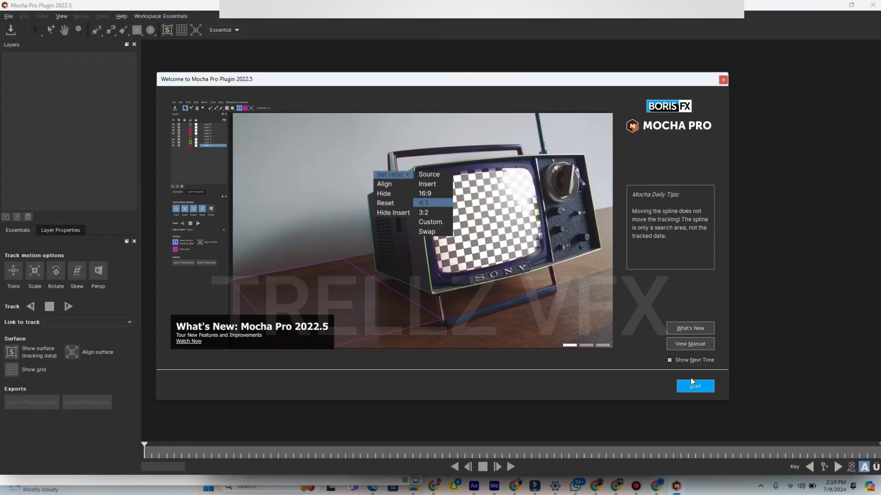
click(694, 386)
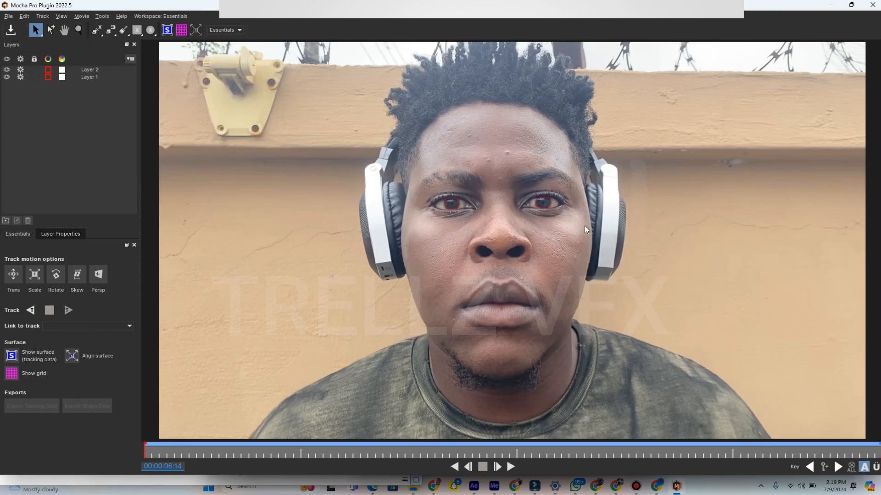
click(87, 70)
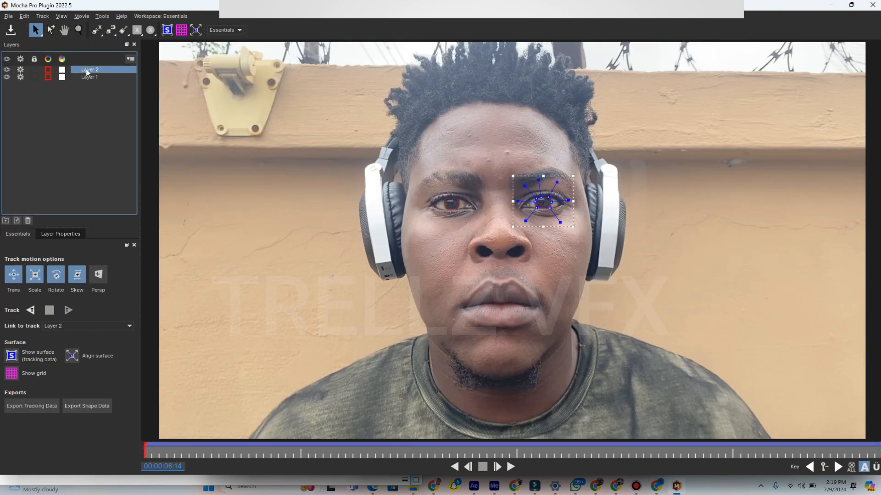
drag(93, 89, 92, 66)
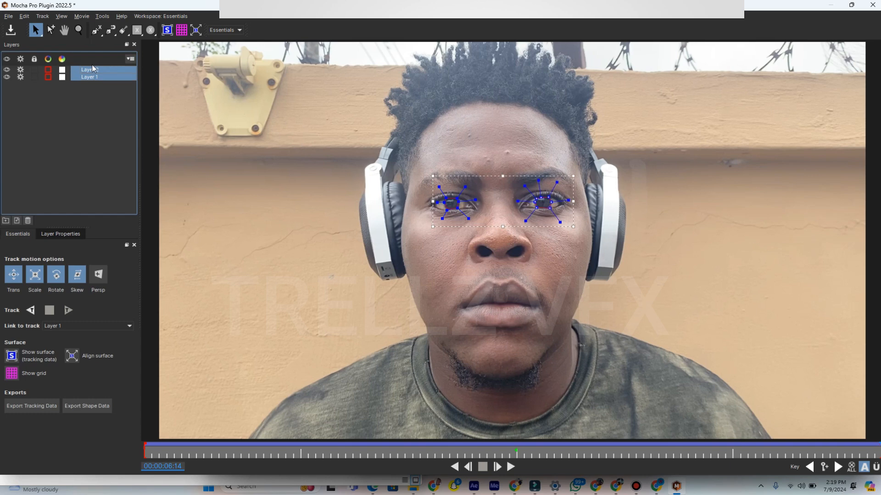
key(Delete)
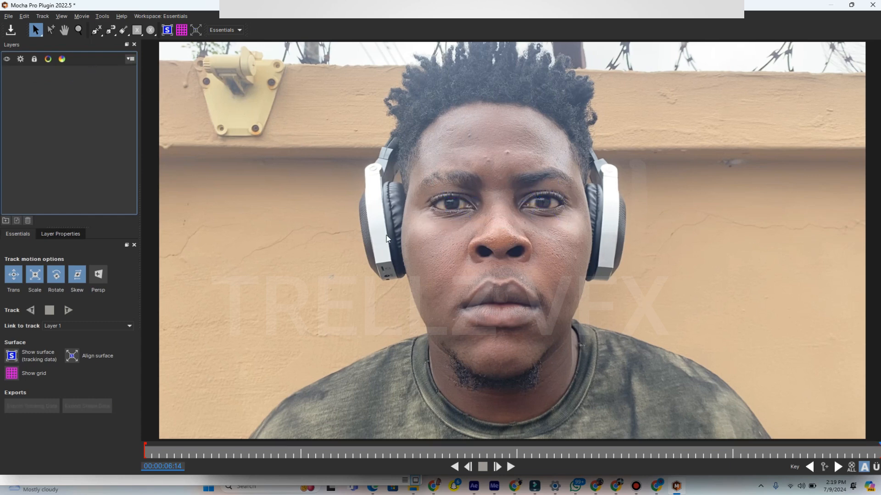
- Draw a closed X-spline along the eyelid edges around the visible eyeball of the image-left eye at 00:00:06:14
scroll(488, 234, up, 4)
scroll(489, 233, up, 2)
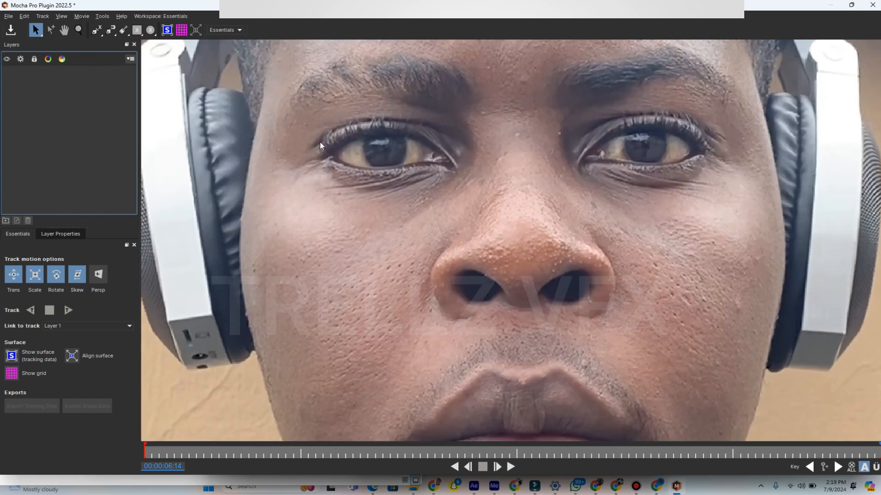
click(94, 32)
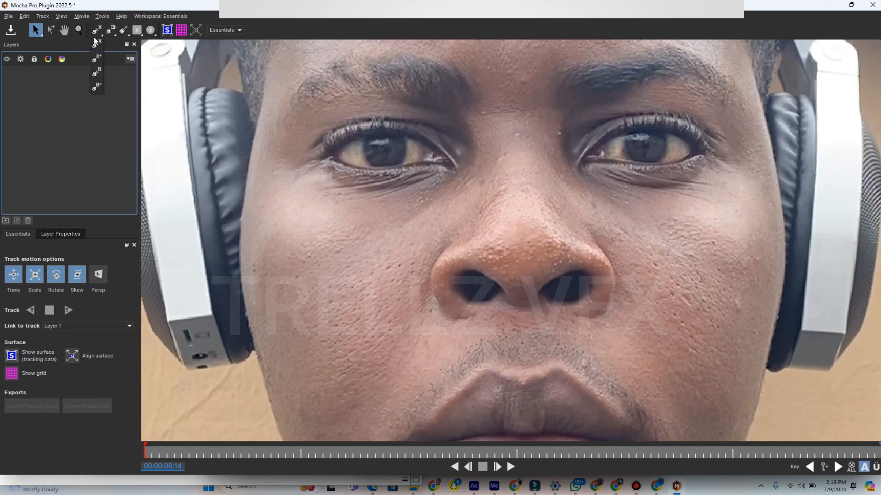
click(96, 44)
click(334, 149)
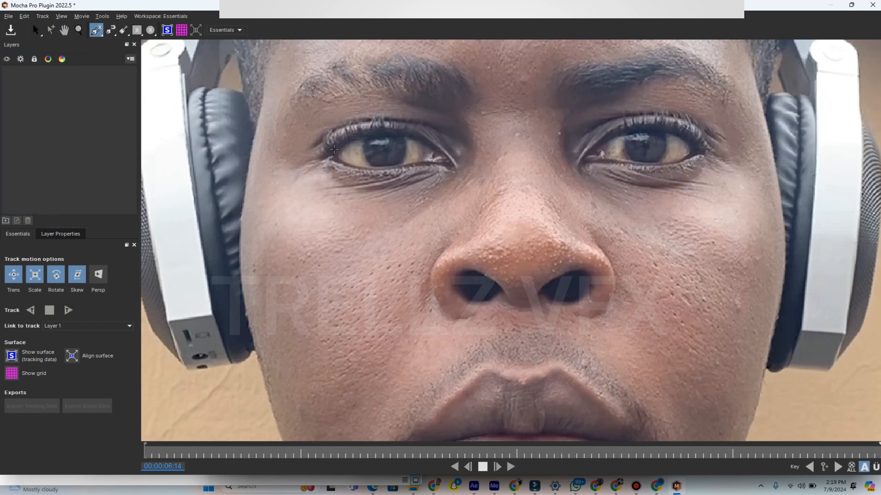
click(353, 137)
click(386, 136)
click(412, 137)
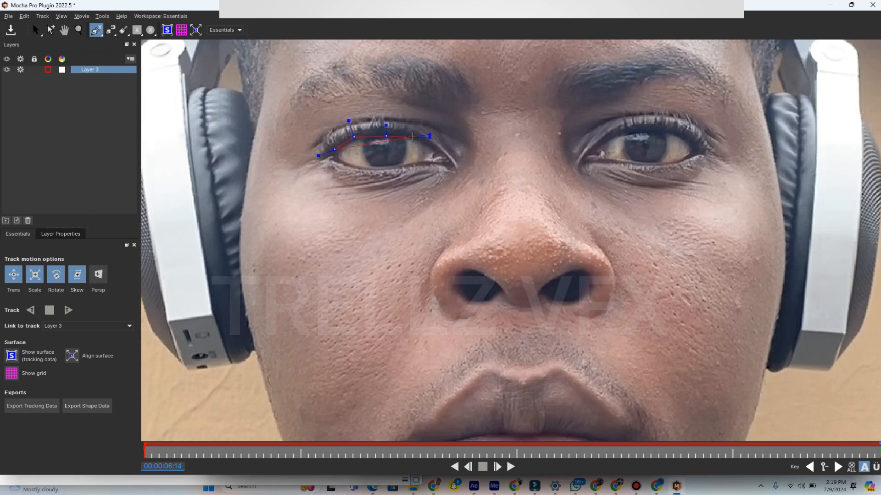
click(432, 151)
click(423, 161)
click(397, 164)
click(365, 168)
click(346, 163)
right_click(335, 157)
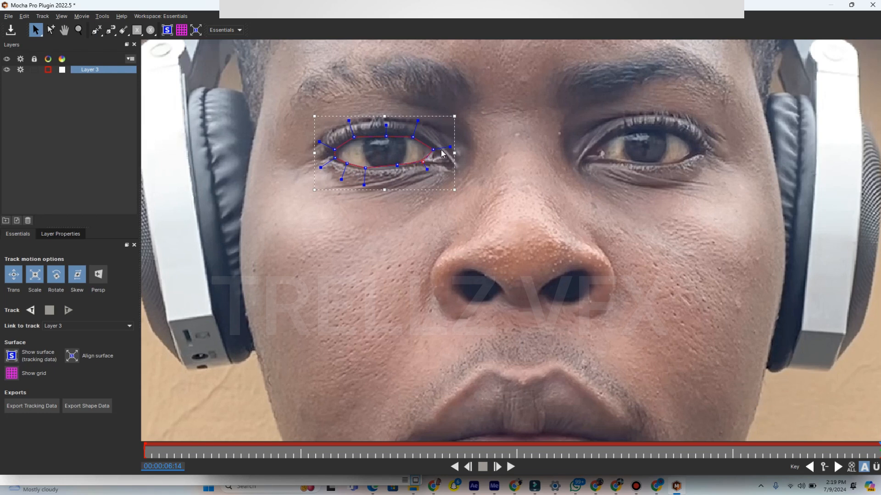
- Fit the spline to the image-left eye and track it backward to 00:00:04:09, correcting its lower edge at 00:00:04:23
drag(450, 147, 444, 148)
drag(386, 136, 337, 159)
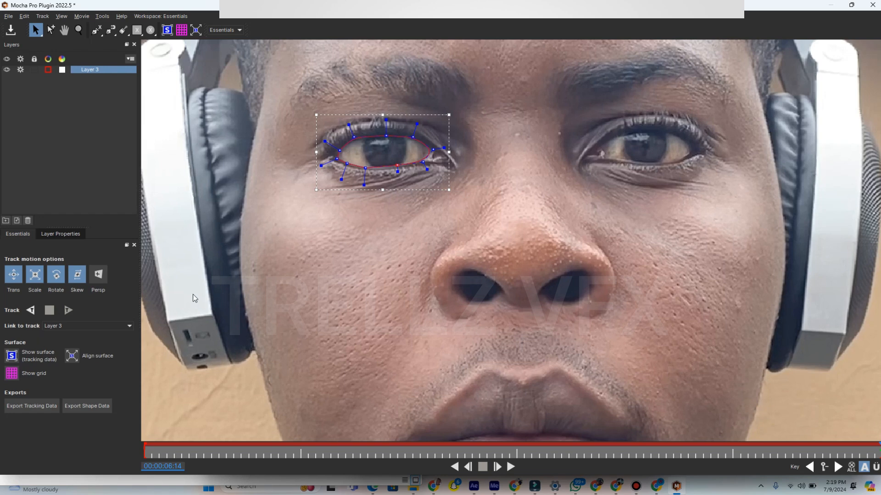
click(29, 314)
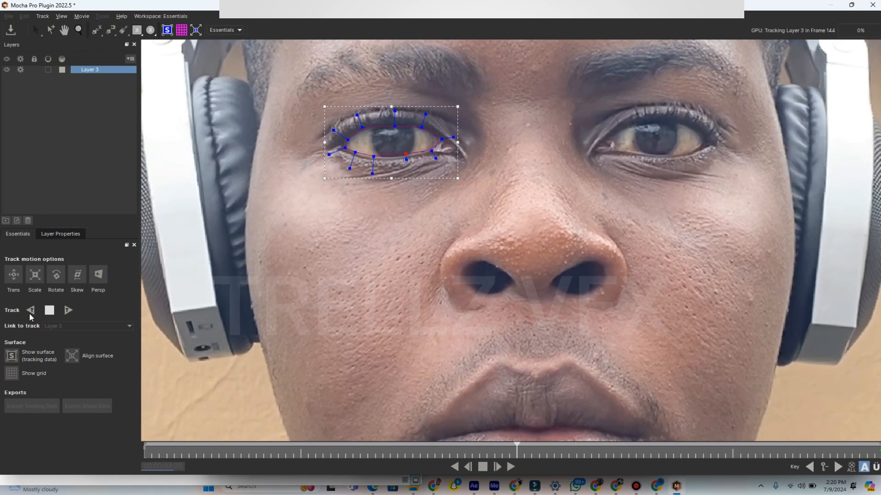
click(406, 158)
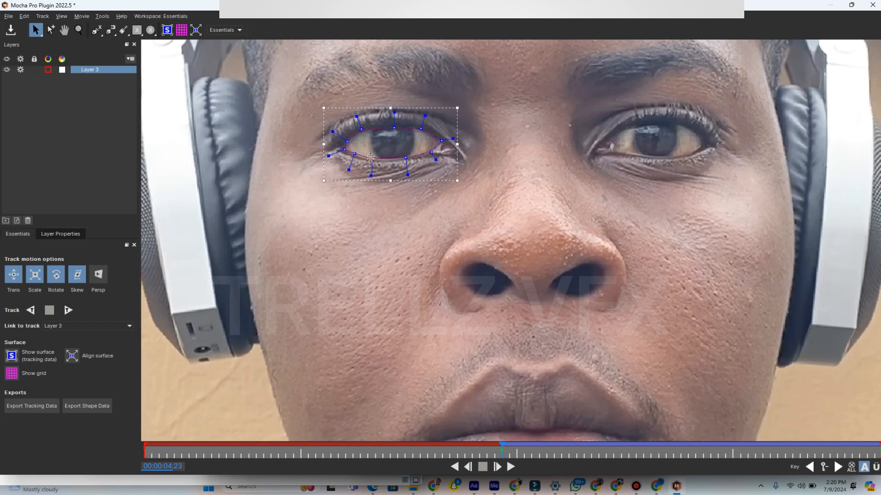
click(31, 311)
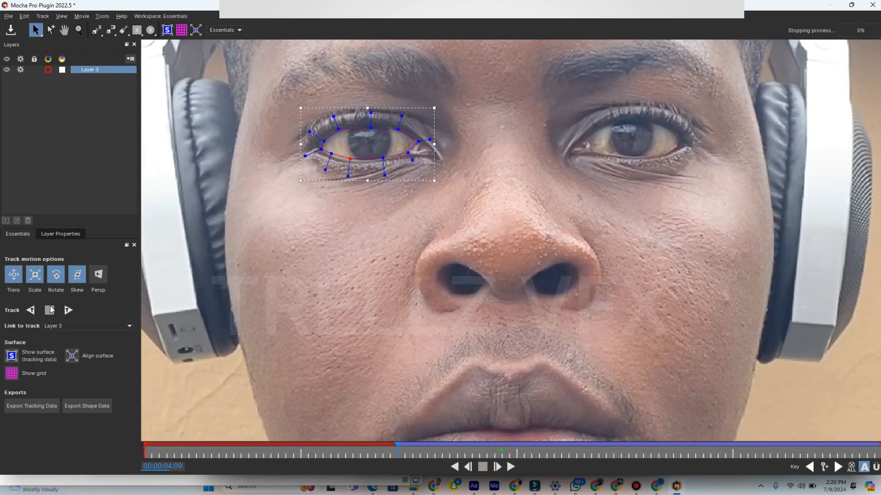
- Reshape the upper and lower edges of the eye spline at 00:00:04:09 and track it backward to 00:00:03:23
drag(350, 159, 350, 160)
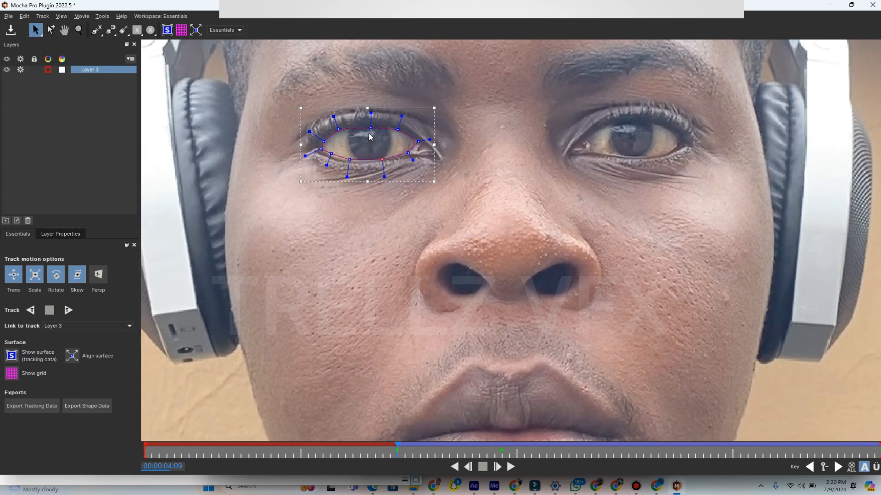
drag(371, 128, 372, 126)
click(397, 129)
drag(332, 155, 332, 157)
click(31, 310)
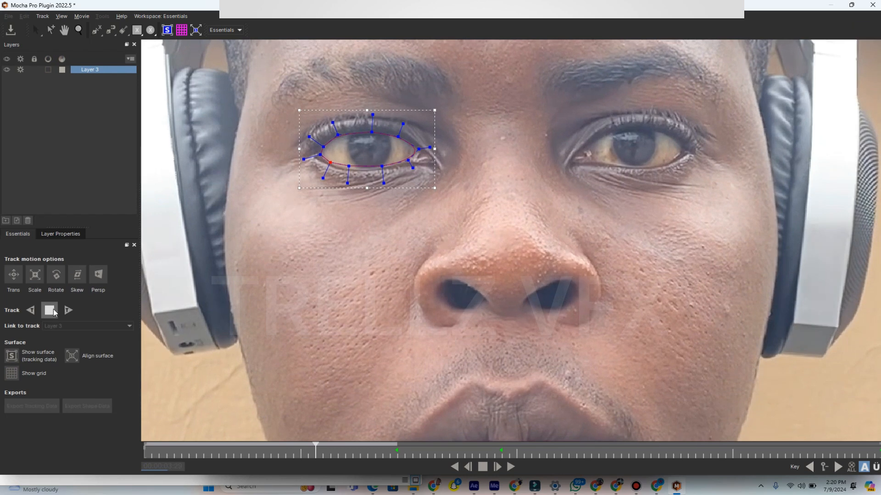
click(50, 311)
- Adjust the spline's lower eyelid points at 00:00:03:23 and continue tracking backward to 00:00:03:12
drag(353, 178, 387, 177)
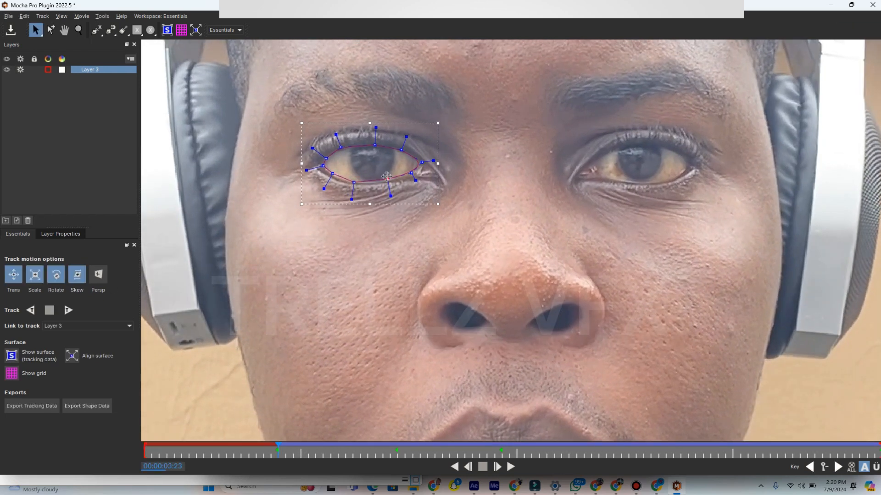
click(333, 173)
click(37, 310)
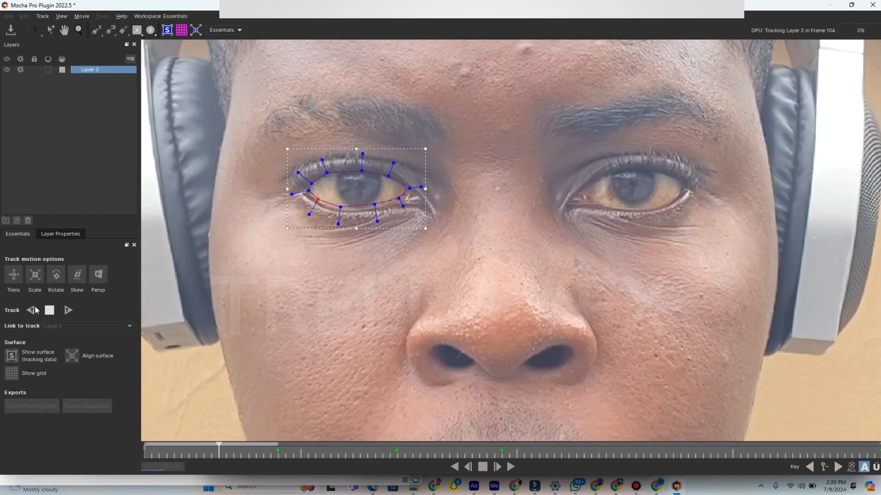
key(space)
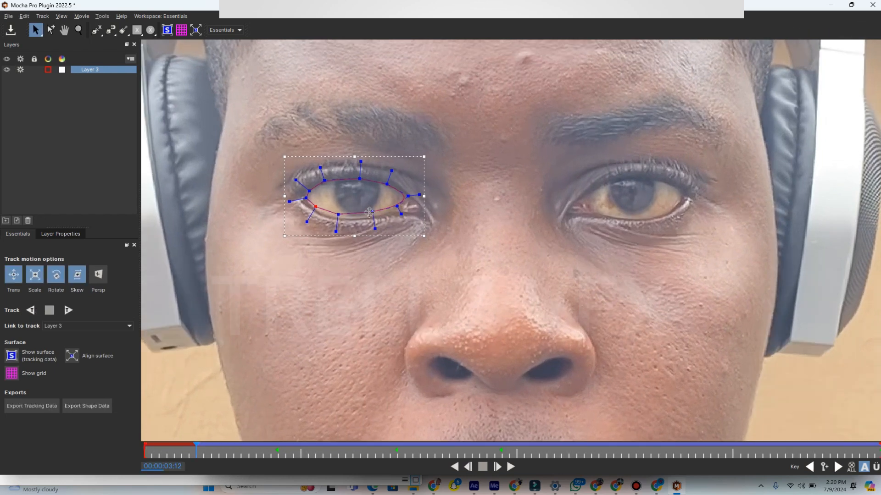
- Correct the lower eyelid points at 00:00:03:12 and 00:00:03:06, finish tracking backward to 00:00:03:05, and track forward to 00:00:06:14
drag(370, 213, 374, 217)
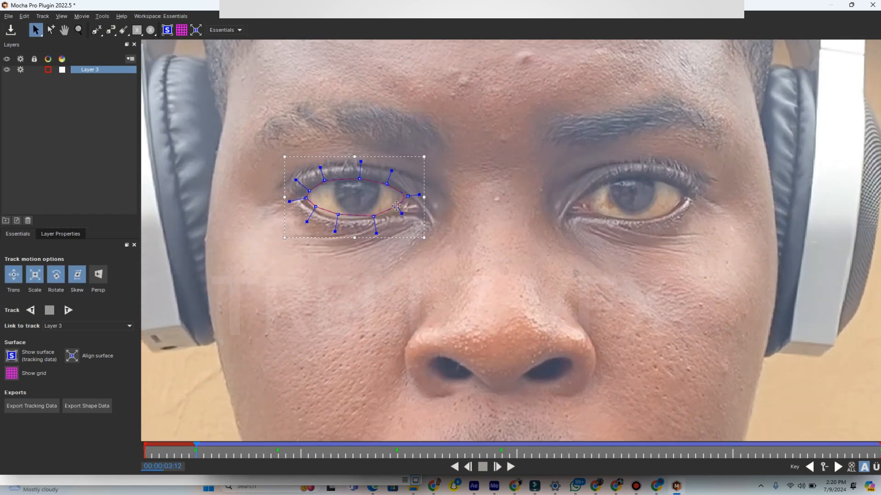
drag(338, 215, 335, 216)
click(30, 310)
drag(329, 247, 368, 248)
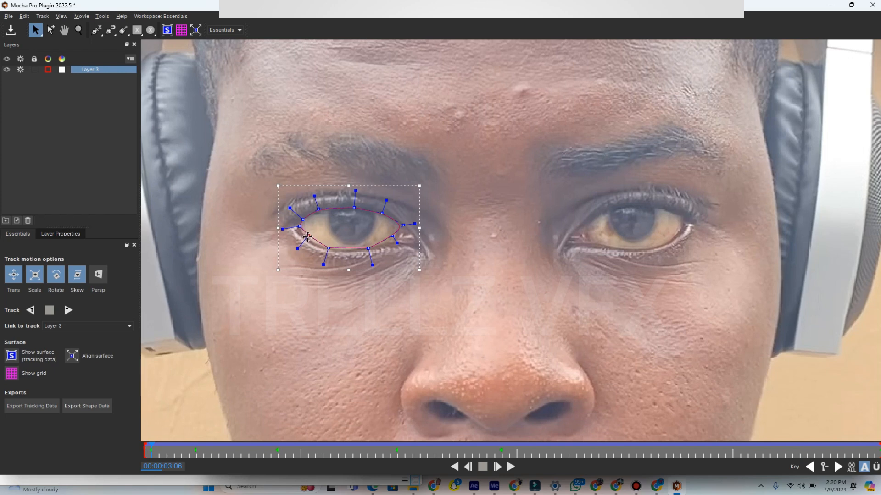
click(30, 310)
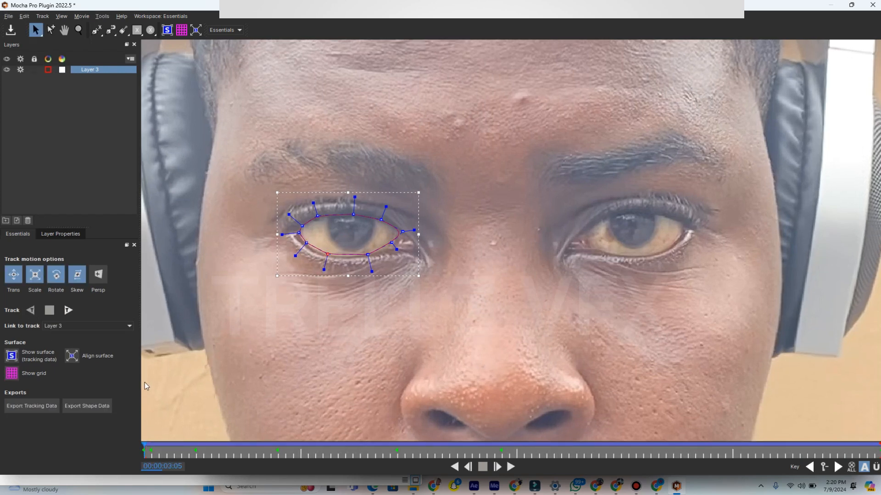
click(67, 311)
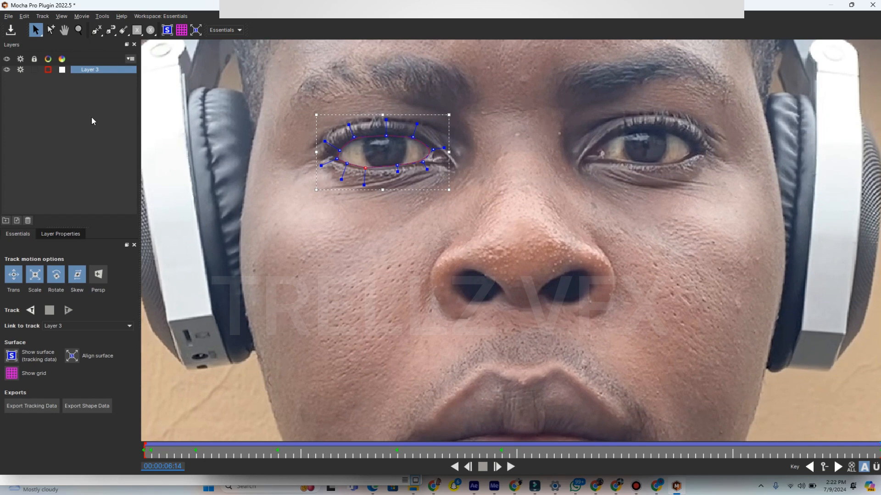
- Draw a second closed X-spline along the eyelid edges of the image-right eye at 00:00:06:14
click(97, 30)
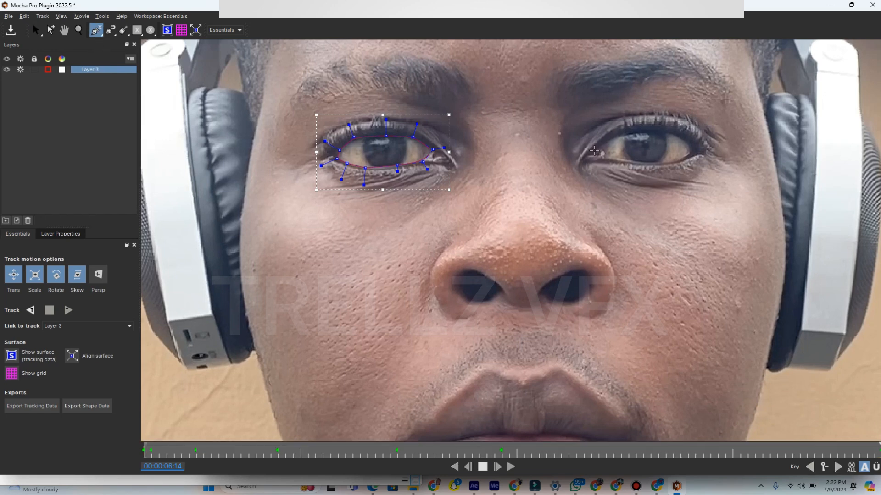
click(594, 151)
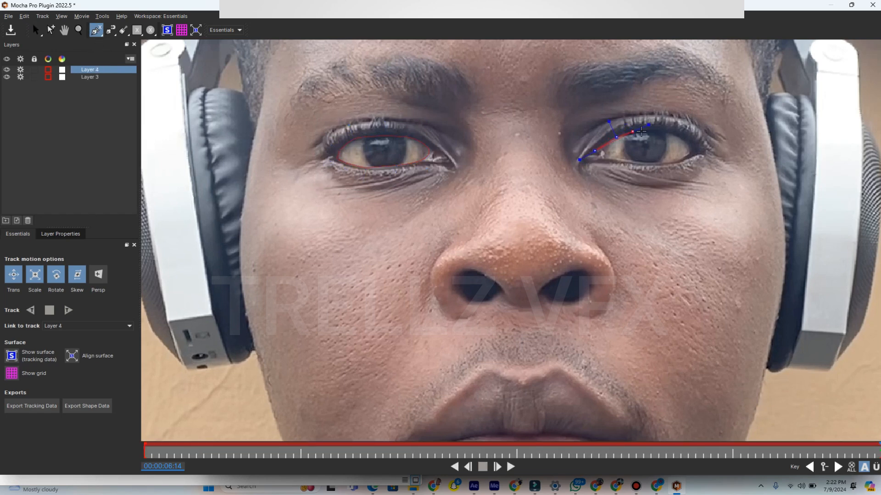
click(647, 131)
click(675, 134)
click(697, 150)
click(672, 165)
click(636, 161)
right_click(603, 159)
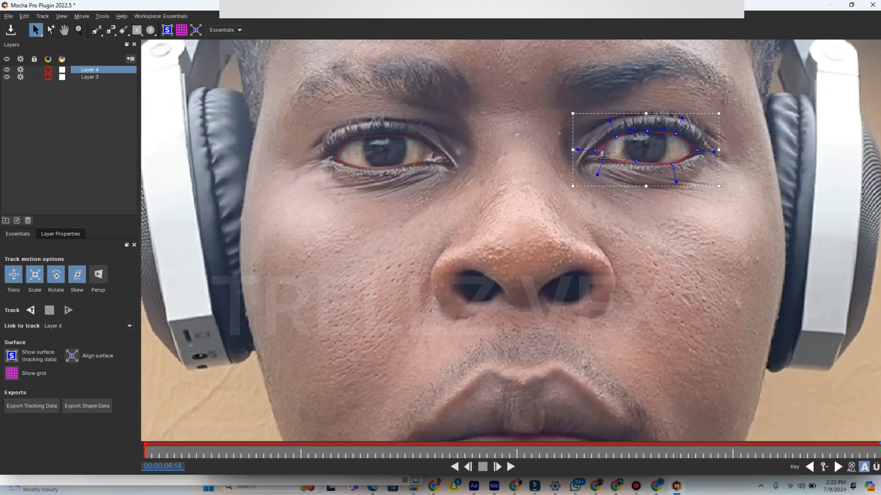
- Refine the points and curvature of the image-right eye spline to follow the eyelids, and hide Layer 3
click(648, 131)
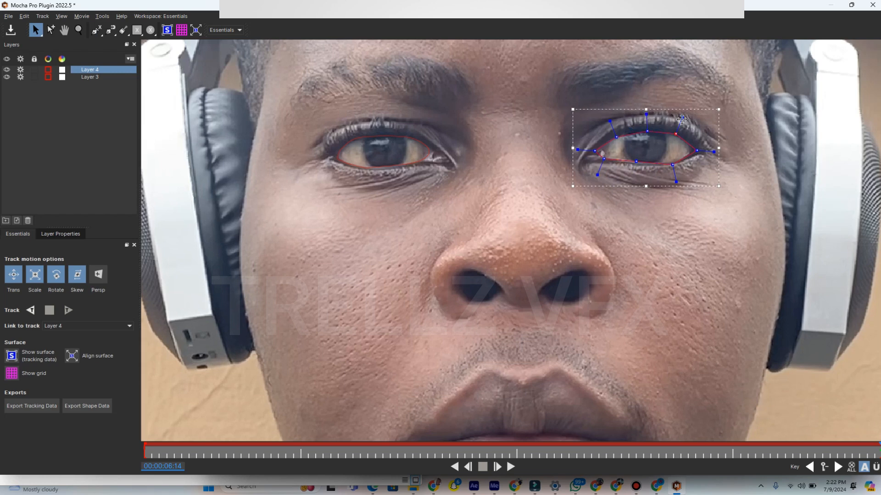
drag(697, 152, 695, 152)
click(635, 162)
drag(579, 149, 583, 150)
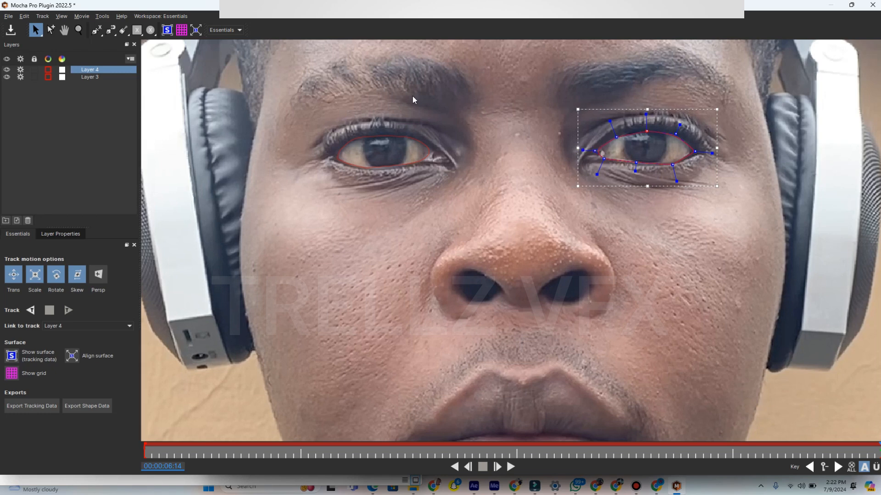
click(6, 77)
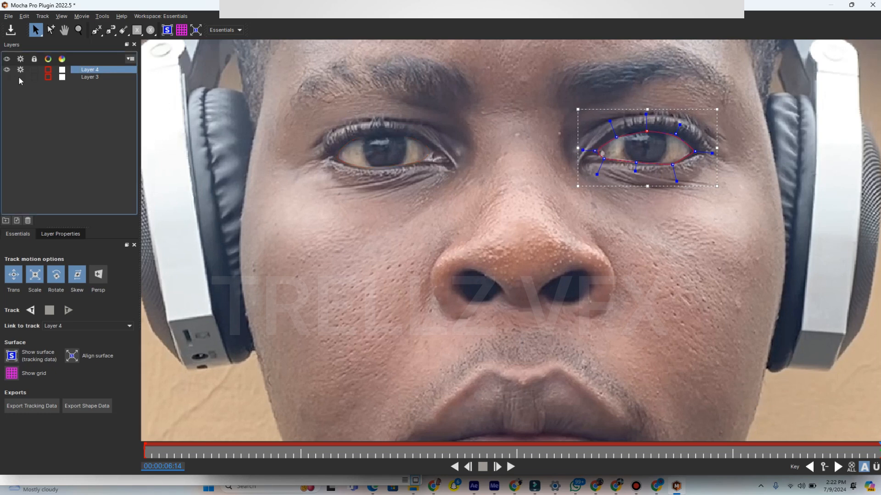
- Track the Layer 4 eye spline backward from 00:00:06:14 and stop at 00:00:03:26
click(89, 76)
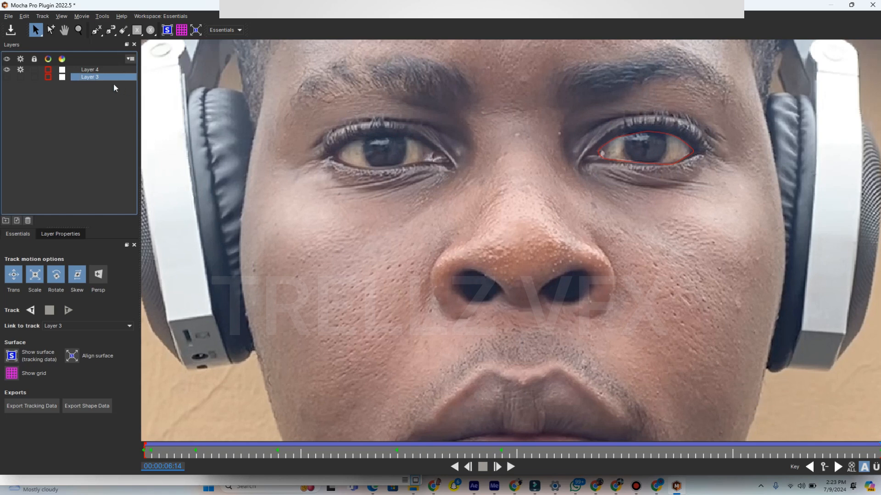
click(93, 72)
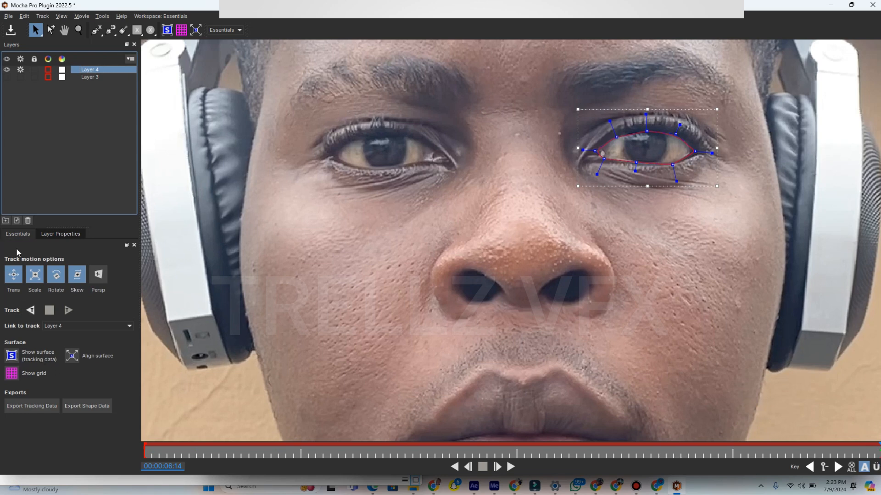
click(33, 312)
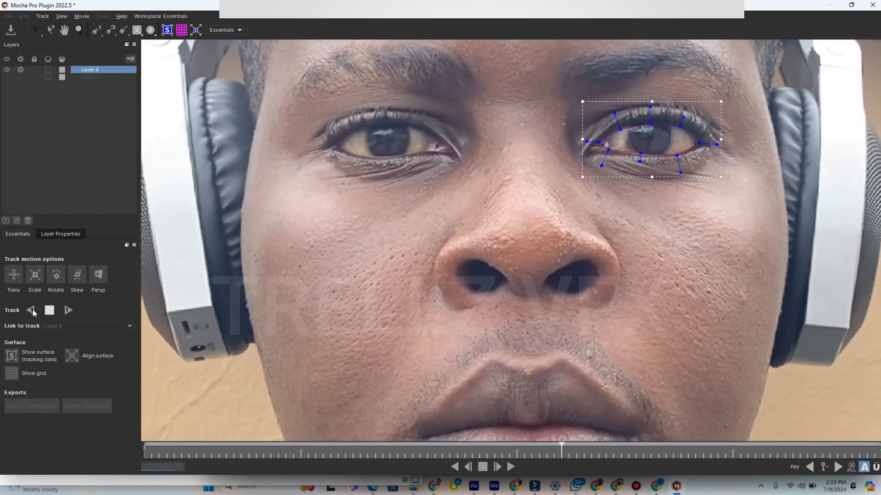
click(50, 311)
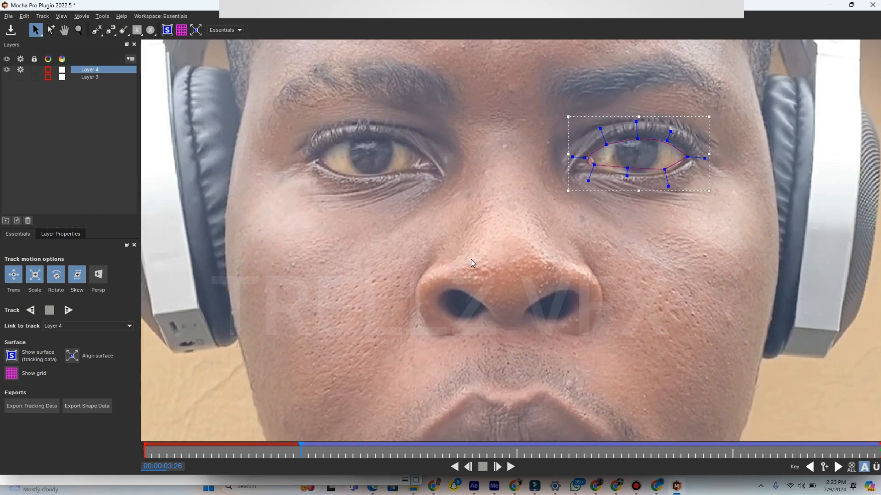
- Correct the Layer 4 eyelid points at 00:00:03:26 and 00:00:03:08 and track the spline through the remaining frames
drag(627, 169, 664, 172)
drag(636, 139, 634, 136)
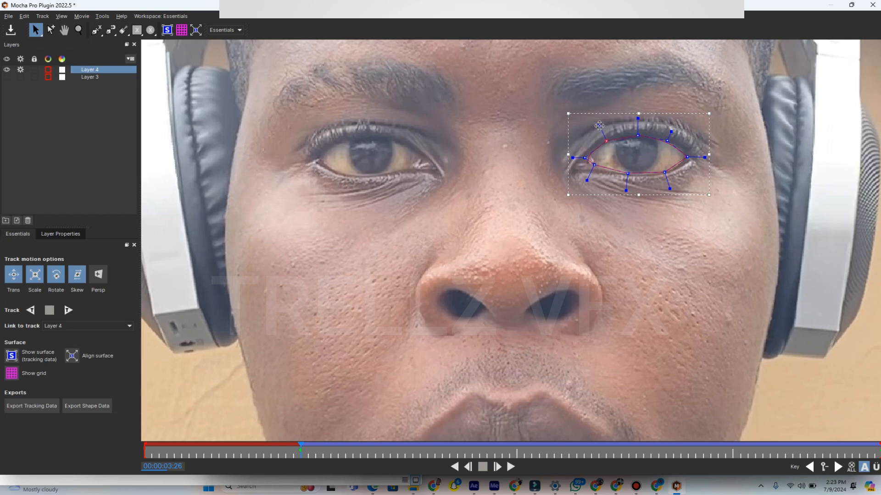
click(628, 190)
click(30, 310)
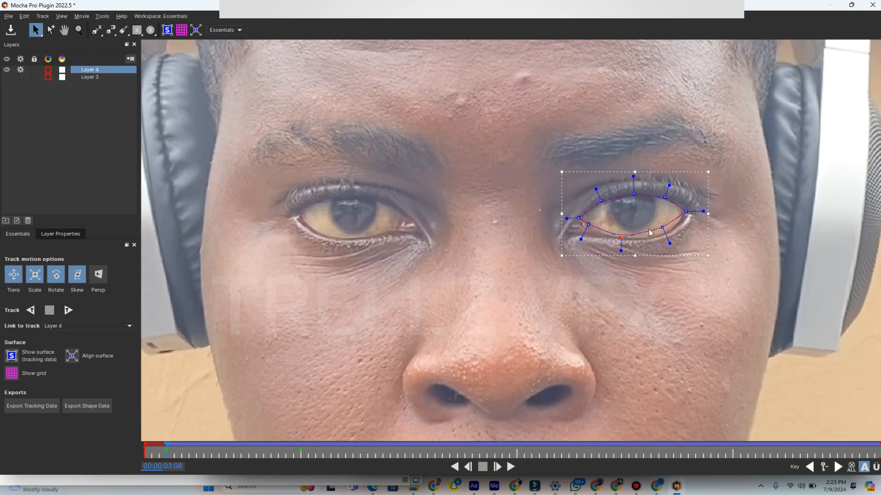
click(67, 310)
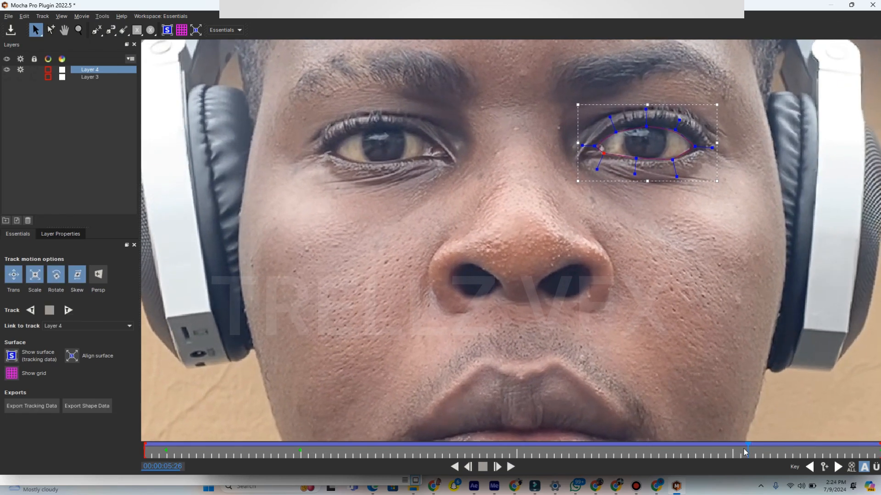
- Adjust an upper eyelid point of the Layer 4 spline at 00:00:06:14 and show Layer 3 again
drag(749, 448, 879, 448)
drag(620, 135, 621, 135)
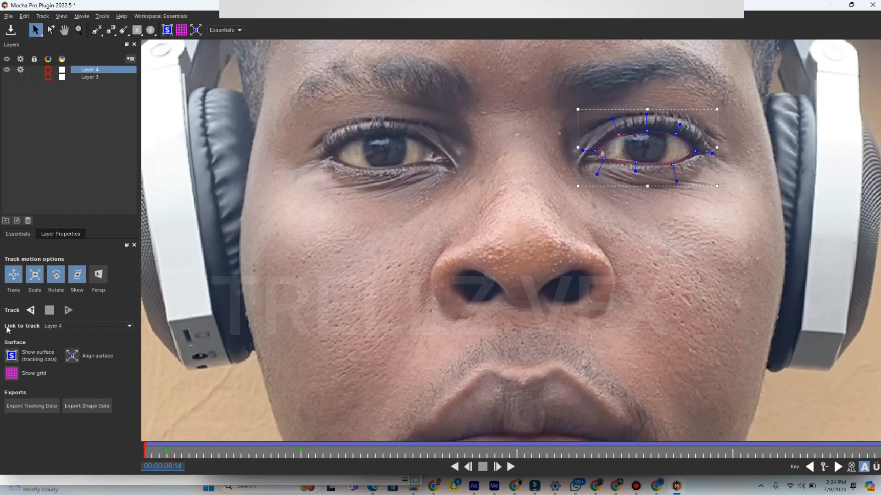
click(6, 78)
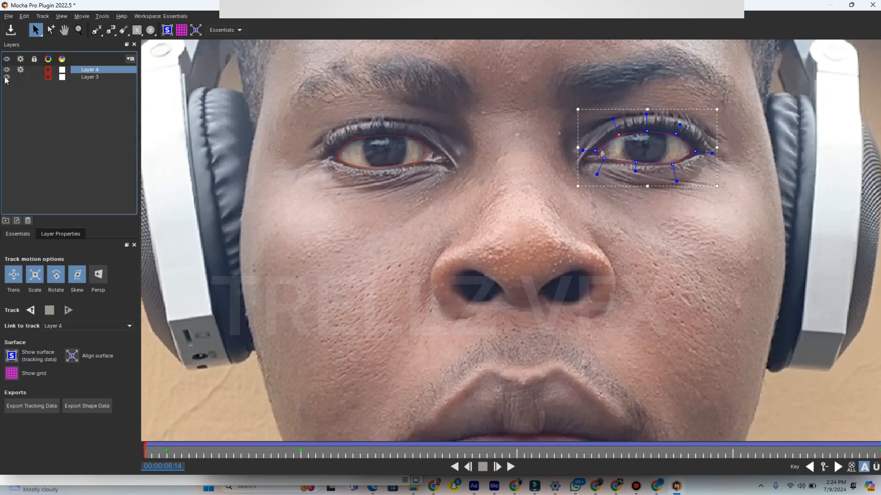
- Save the Mocha Pro project with both eye splines visible and close Mocha to return to After Effects
click(11, 29)
click(91, 78)
click(873, 5)
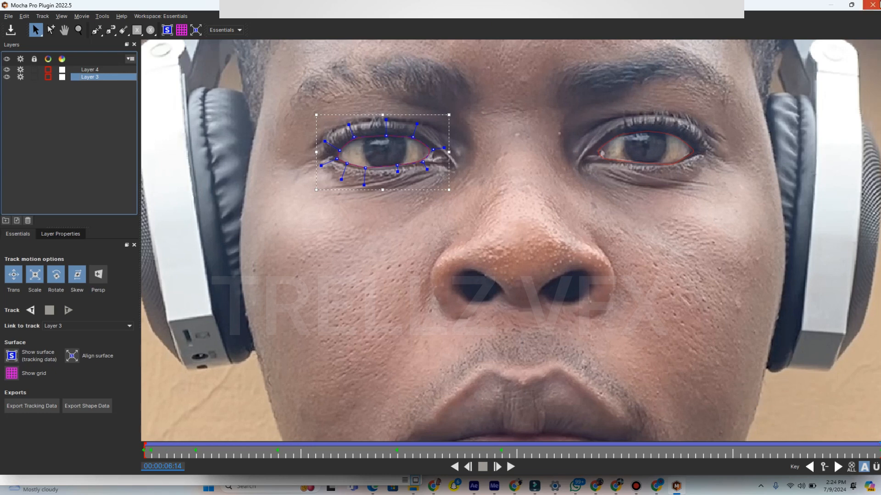
- Create AE masks from the visible Mocha splines on the top IMG_7159.MOV layer at 00:00:03:08
drag(525, 345, 516, 348)
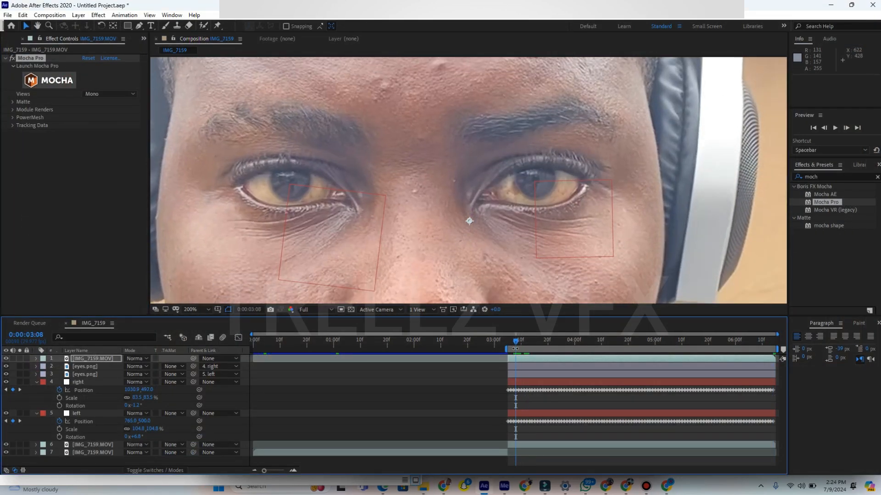
click(541, 358)
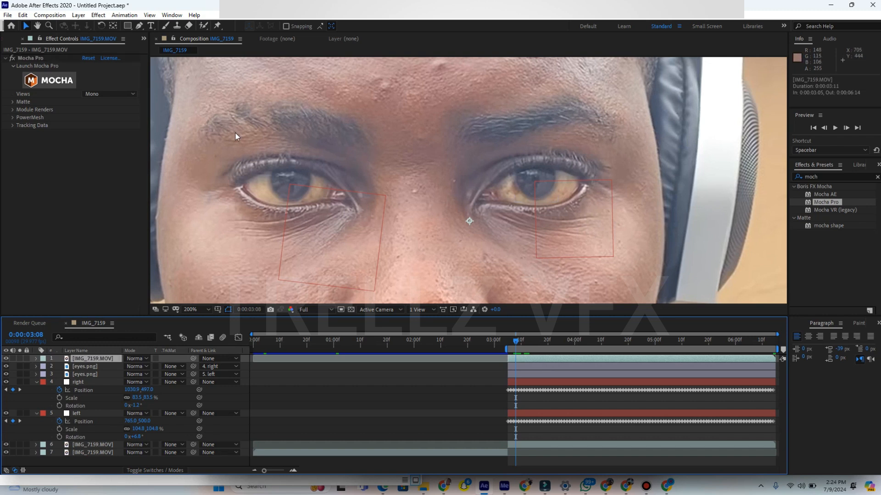
click(12, 103)
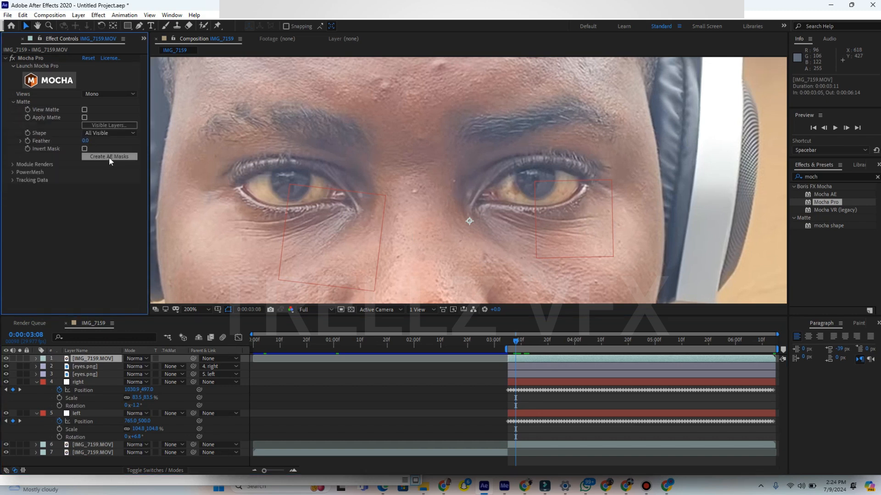
click(109, 157)
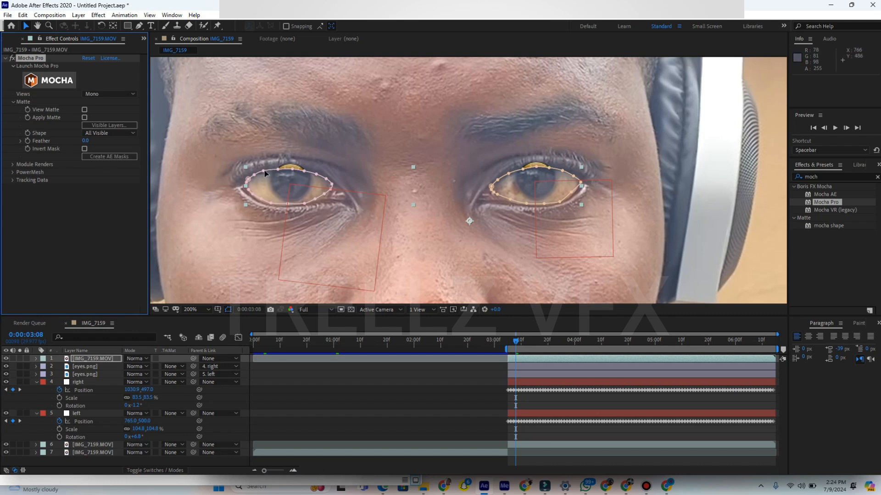
- Set the Layer 3 and Layer 4 masks on the top IMG_7159.MOV layer to Subtract and preview the composition
click(95, 360)
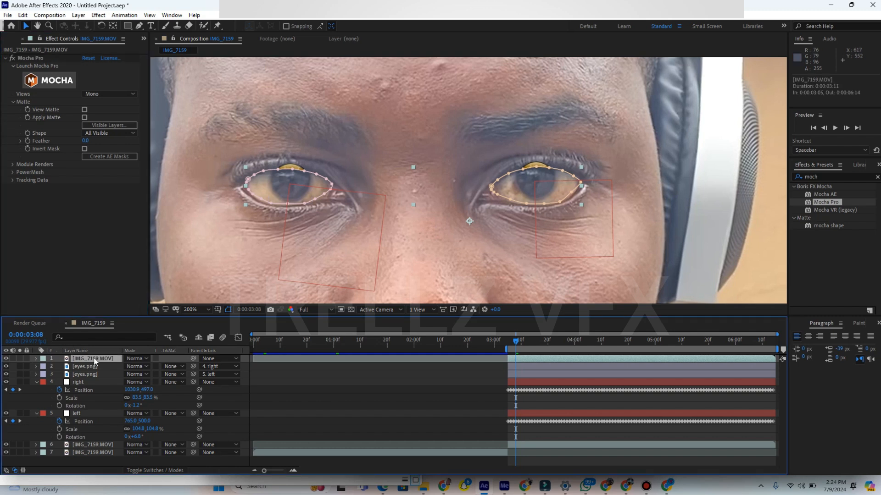
key(m)
click(133, 367)
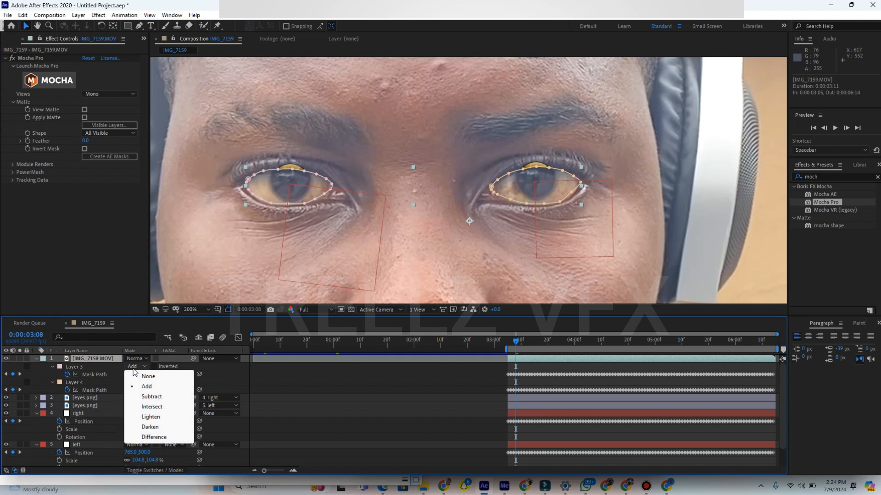
click(136, 397)
click(135, 384)
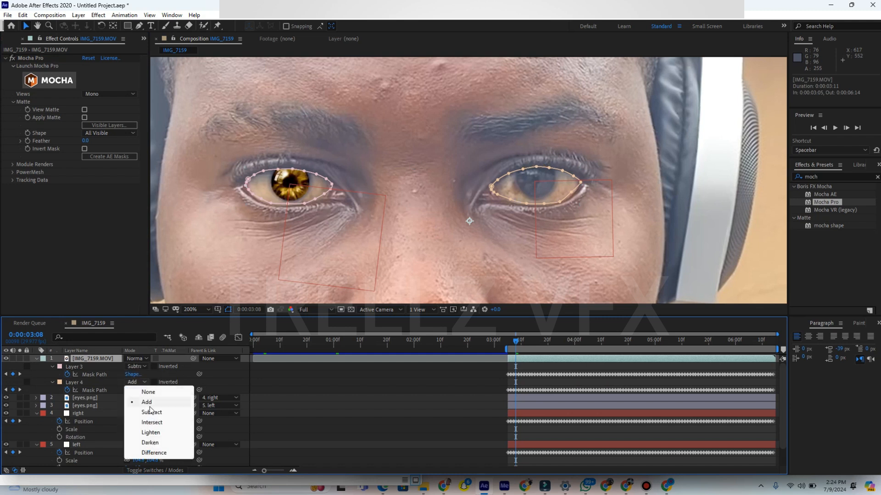
click(153, 412)
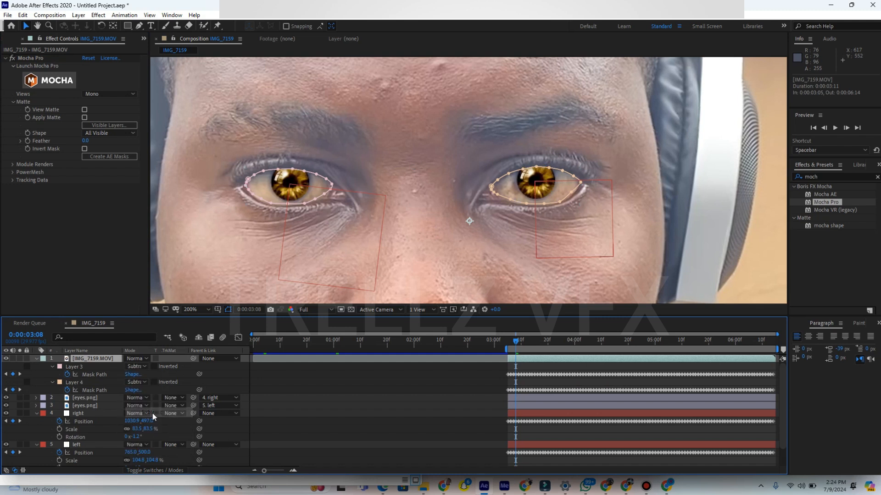
click(540, 391)
key(space)
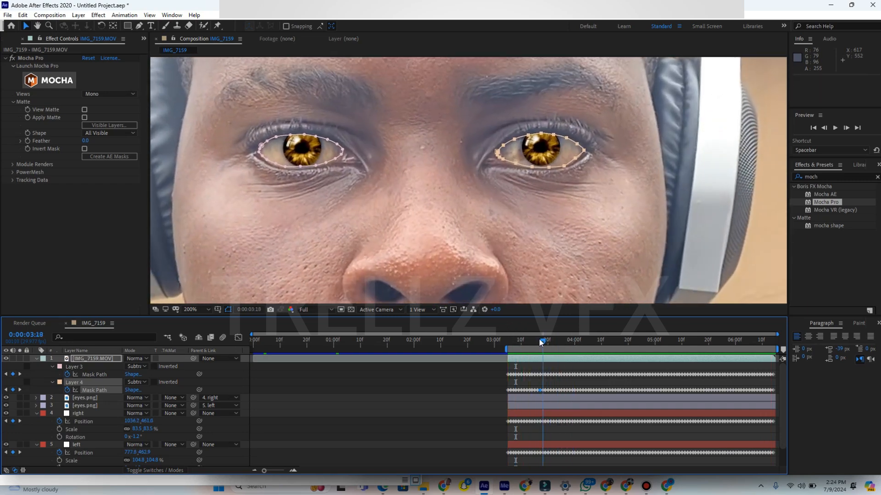
click(561, 342)
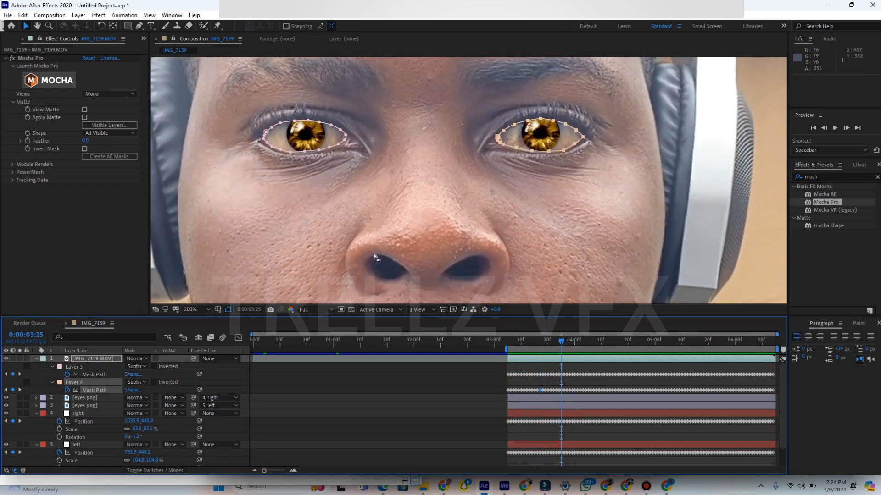
- Set the mask feather of Layer 3 and Layer 4 on the top IMG_7159.MOV layer to 3 pixels
click(82, 358)
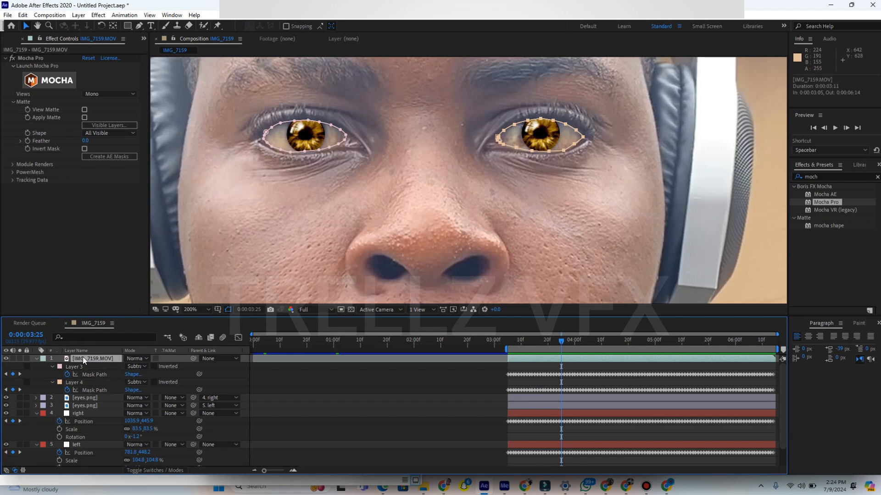
key(f)
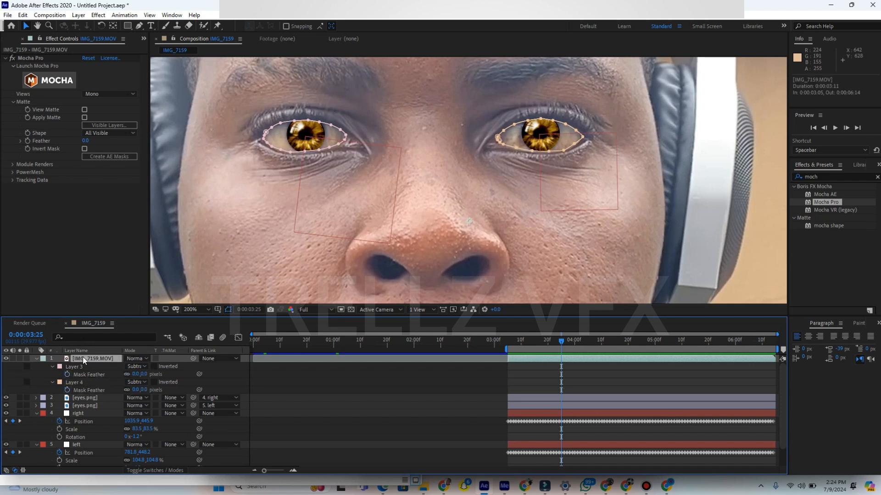
click(135, 374)
key(Return)
click(136, 390)
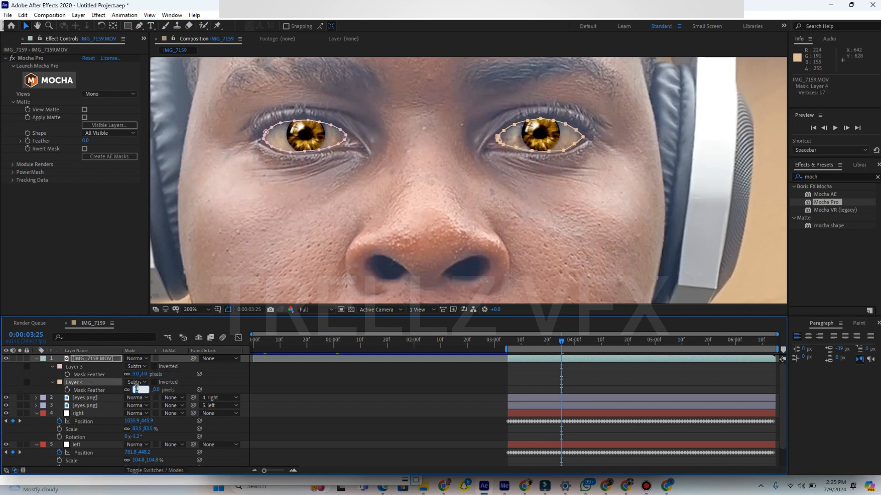
click(341, 385)
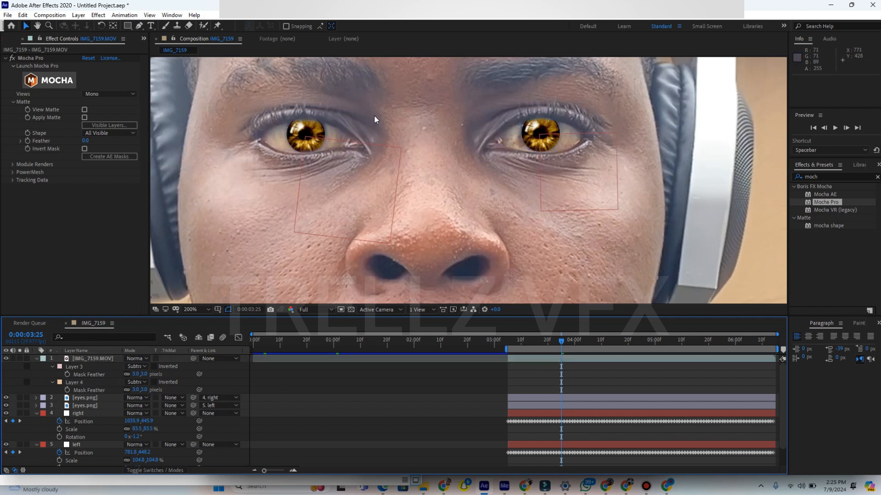
- Set the feather of both eye masks to 2 pixels and play back the composition, including with the full frame in view
click(136, 374)
text(2)
click(105, 376)
click(135, 390)
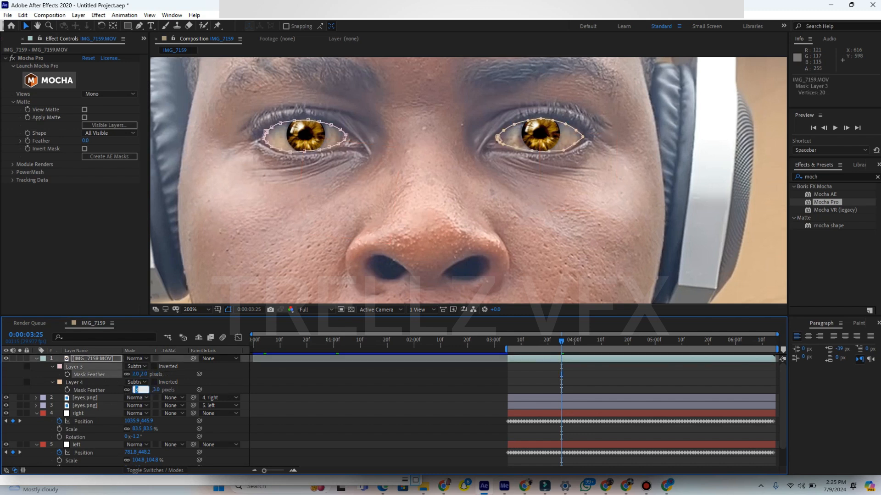
key(Return)
key(space)
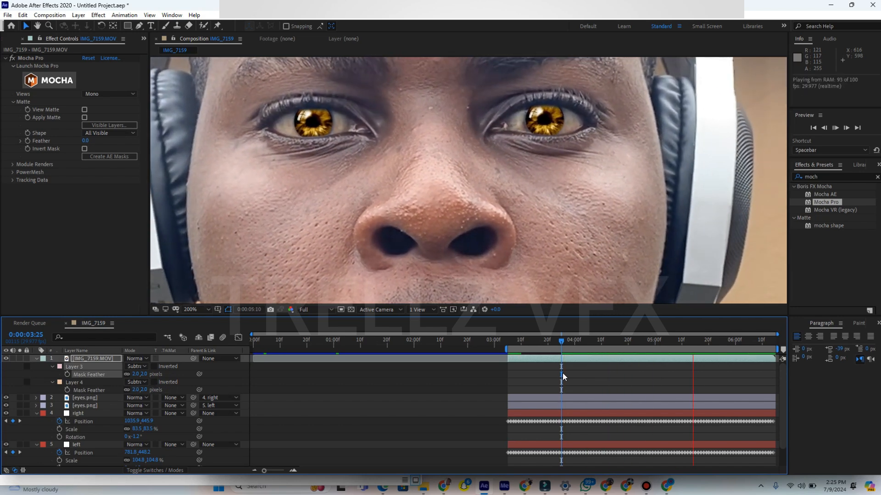
key(space)
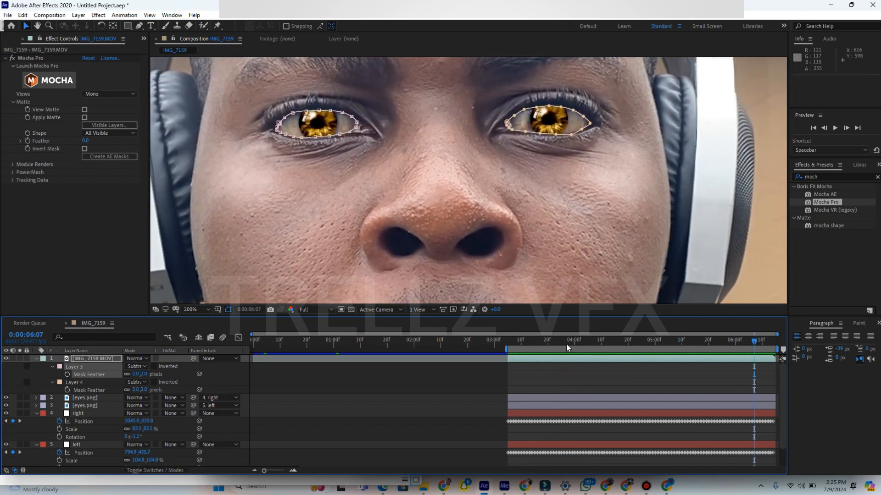
click(199, 307)
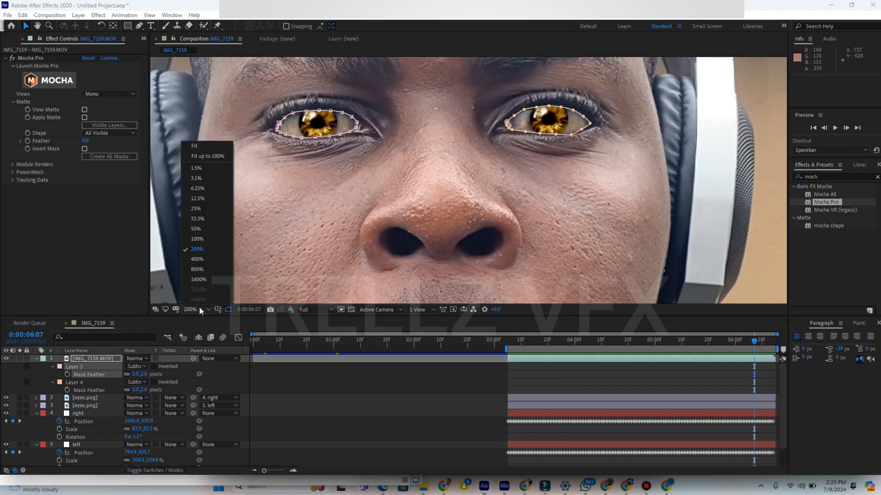
click(202, 156)
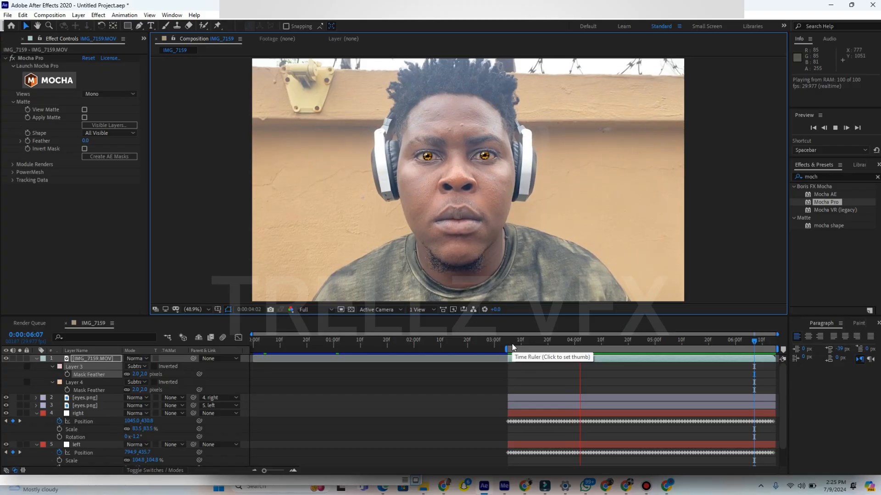
key(space)
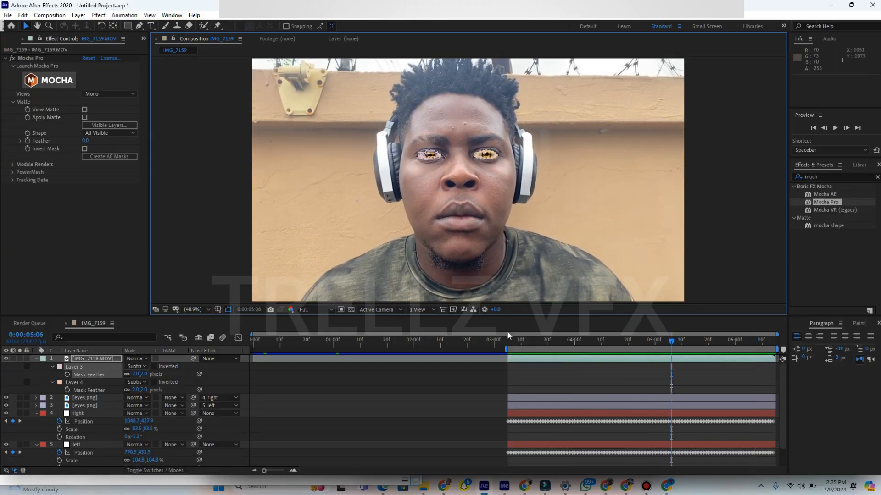
- Set the blending mode of both eyes.png layers to Screen and view the full frame at 0:00:04:10
drag(533, 340, 601, 380)
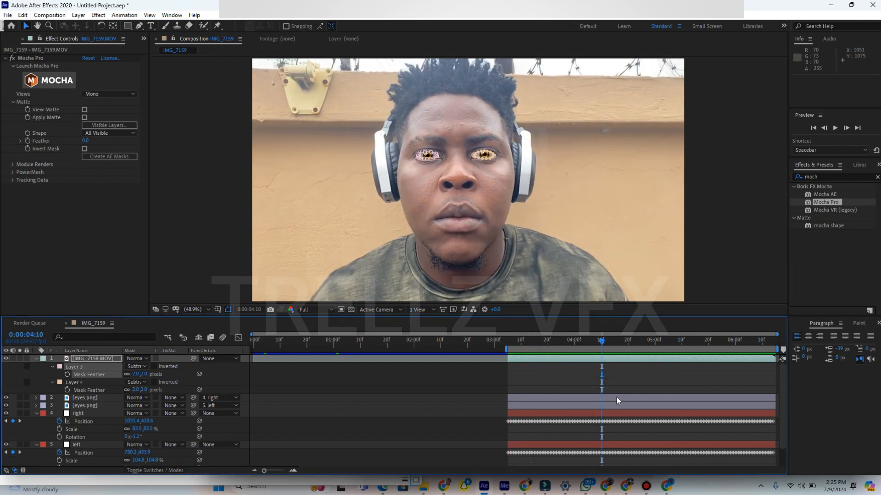
click(616, 397)
scroll(475, 181, up, 3)
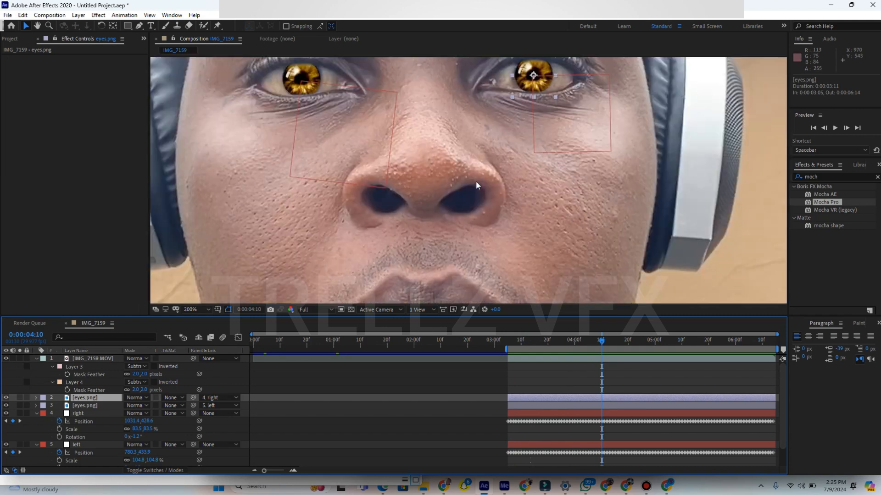
shift+click(601, 406)
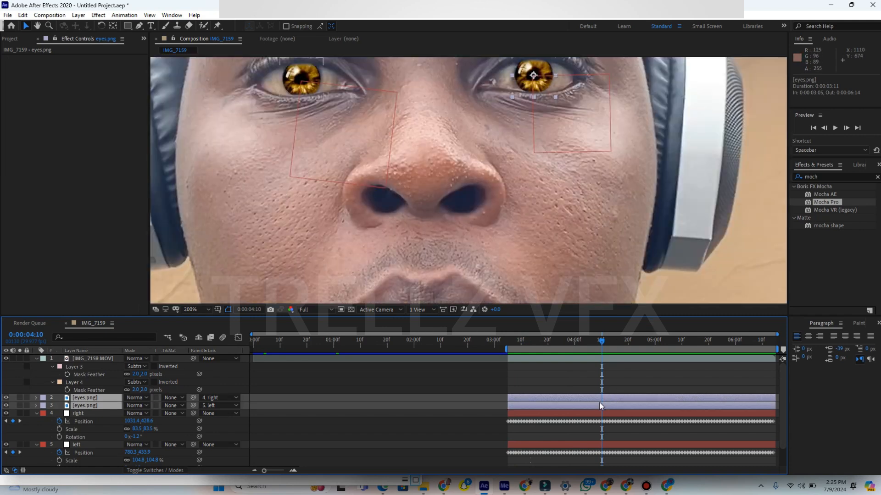
key(t)
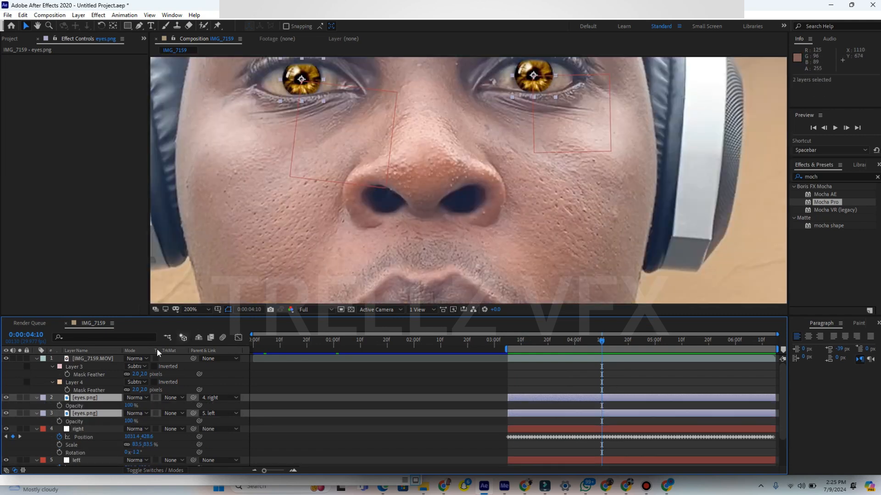
click(136, 401)
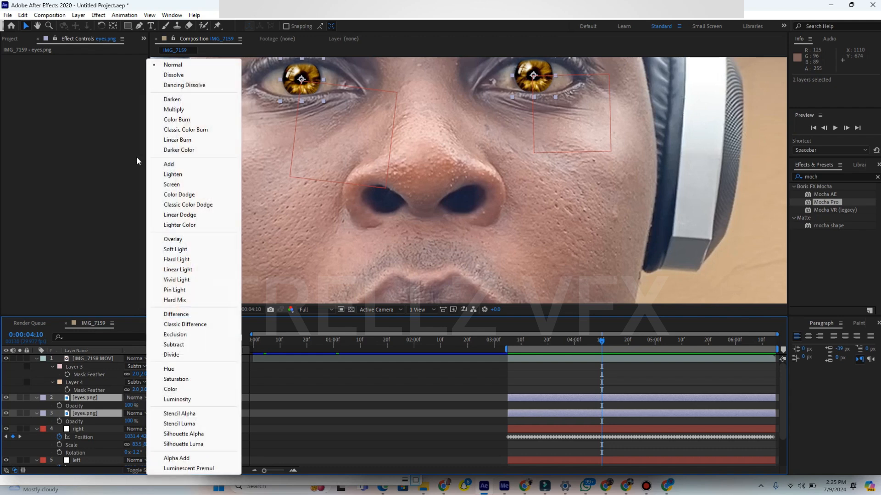
click(172, 185)
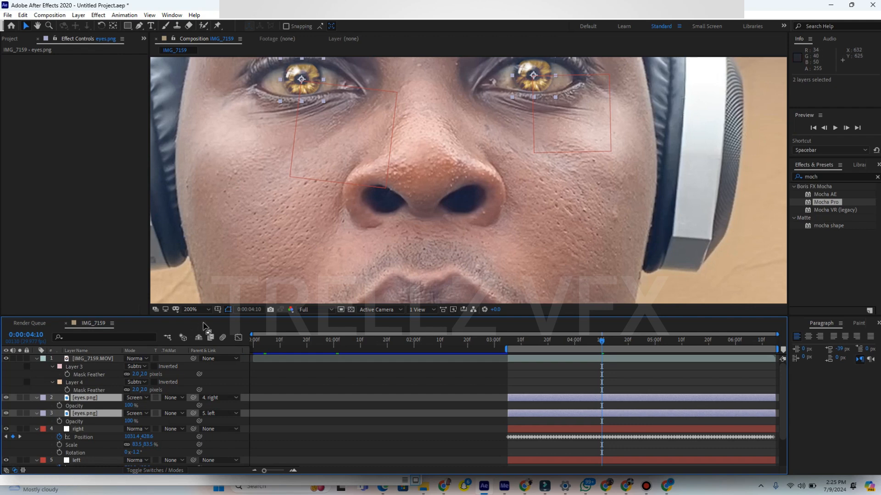
click(203, 307)
click(200, 155)
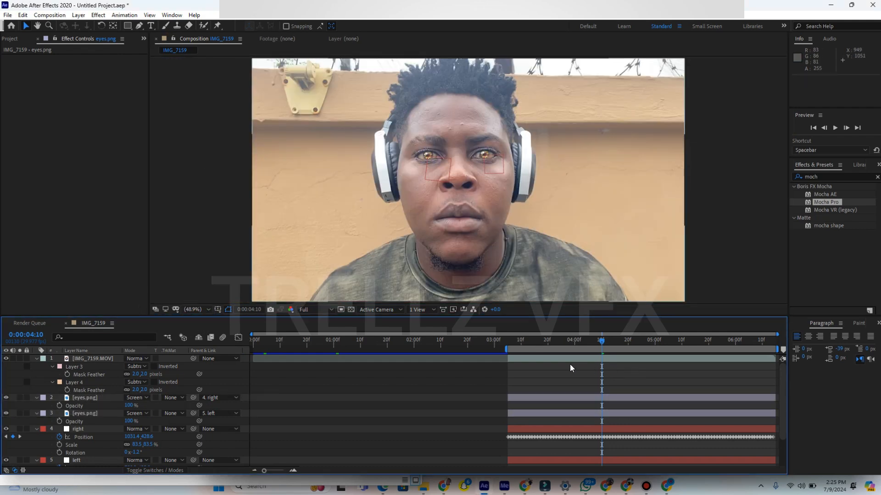
- Add an opacity keyframe at 100% to both eyes.png layers at 0:00:04:04
click(605, 360)
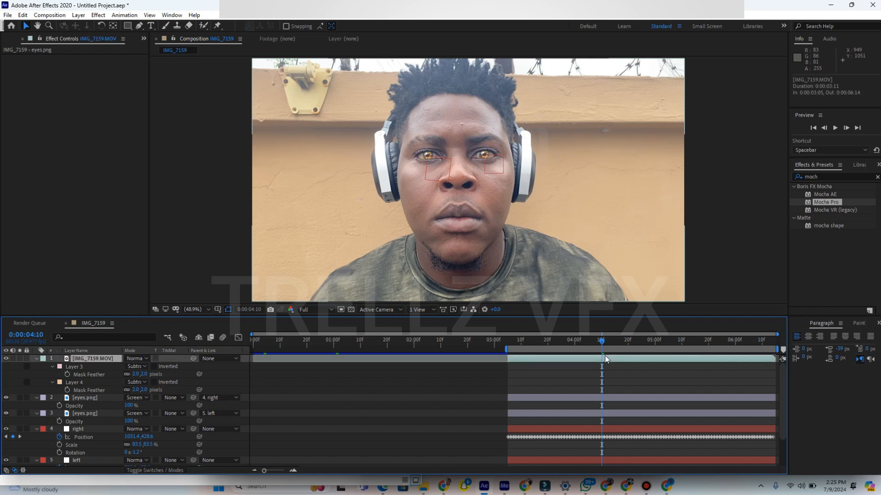
click(605, 397)
drag(601, 342, 536, 345)
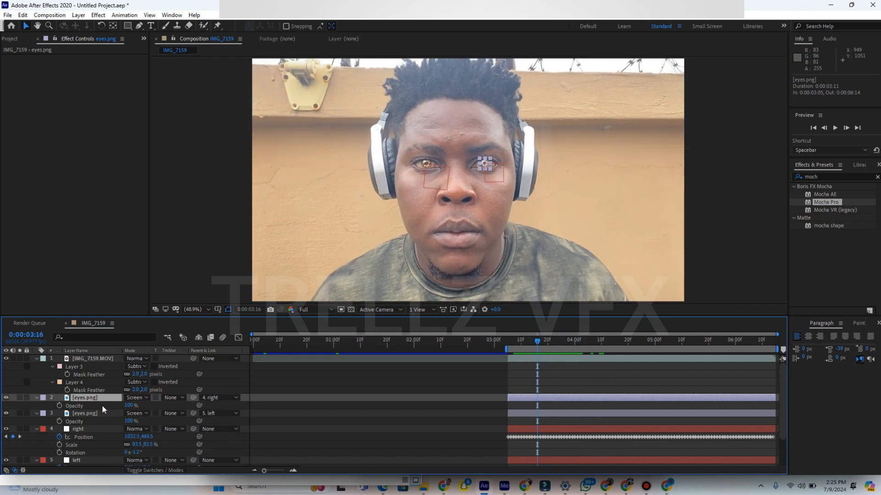
shift+click(93, 414)
drag(535, 340, 583, 339)
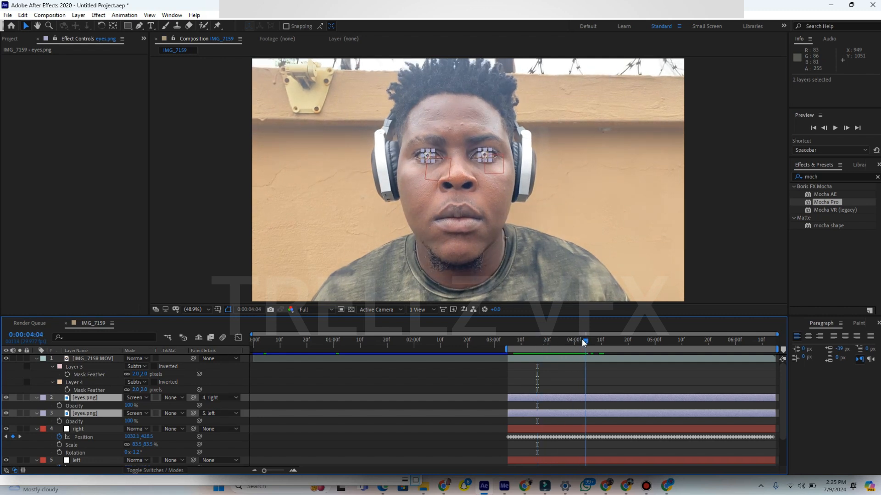
key(t)
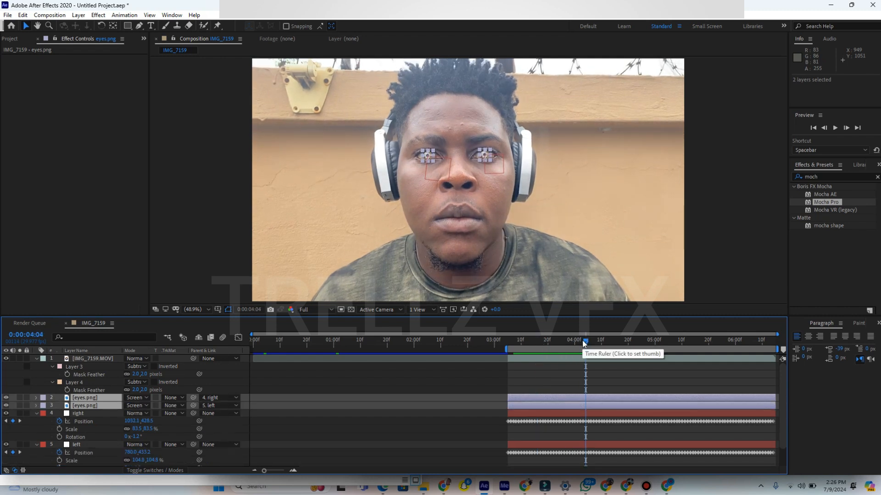
key(t)
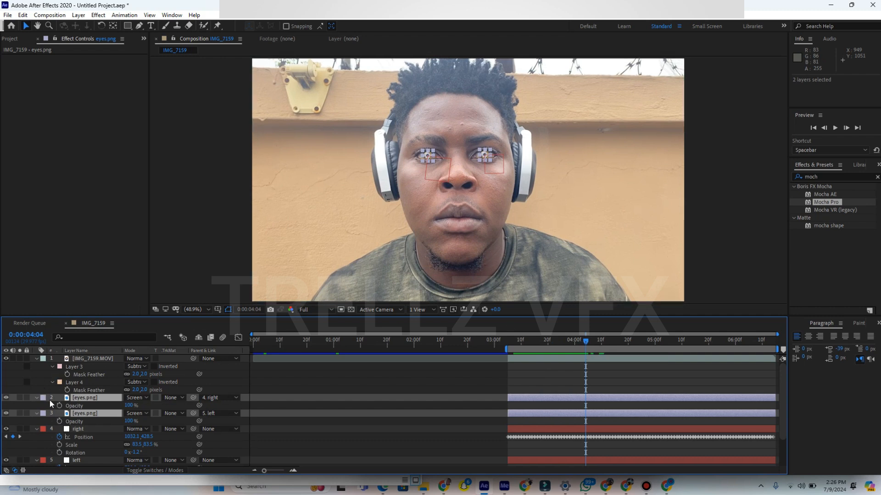
click(60, 406)
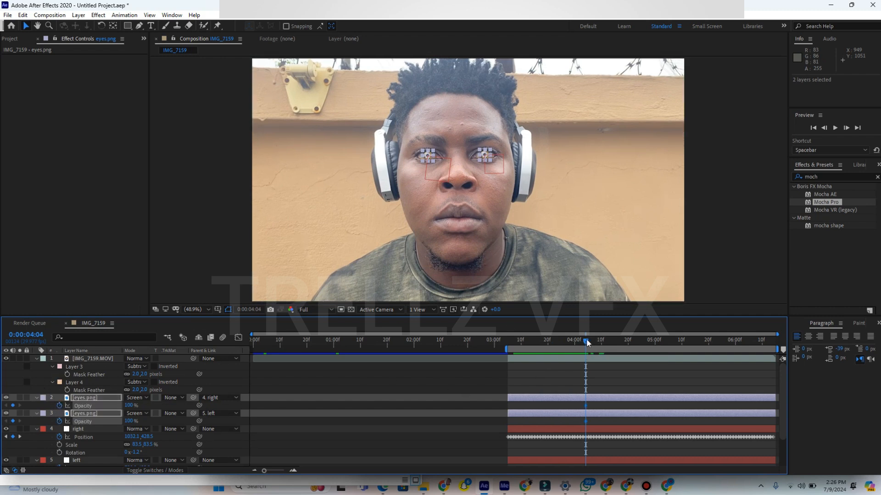
- Keyframe the opacity of both eyes.png layers to 0% at 0:00:03:05 and play back the fade-in
drag(585, 342, 505, 348)
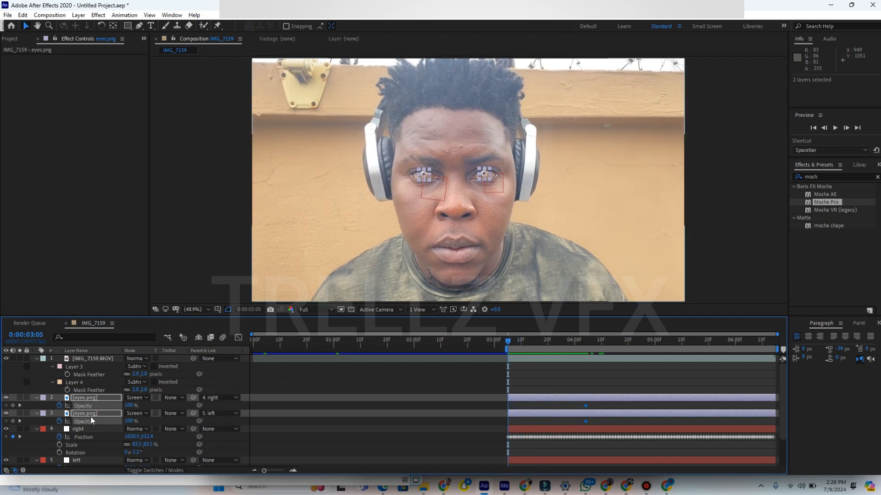
drag(127, 409, 69, 404)
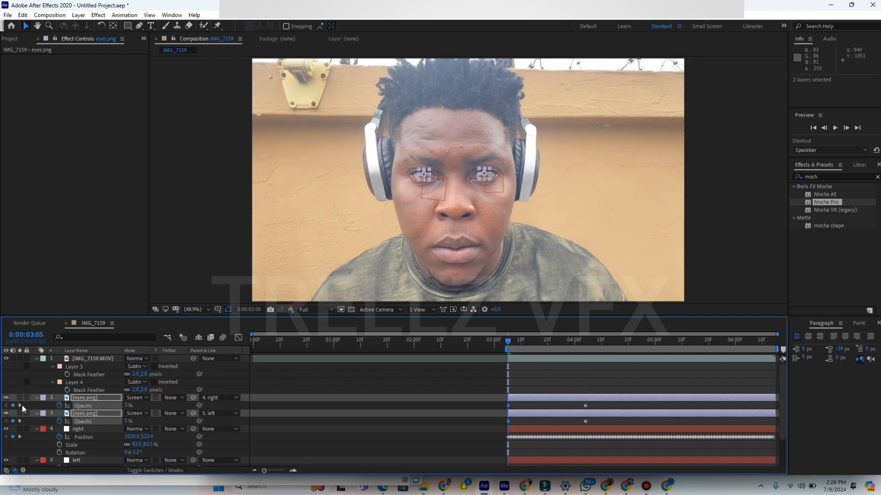
key(space)
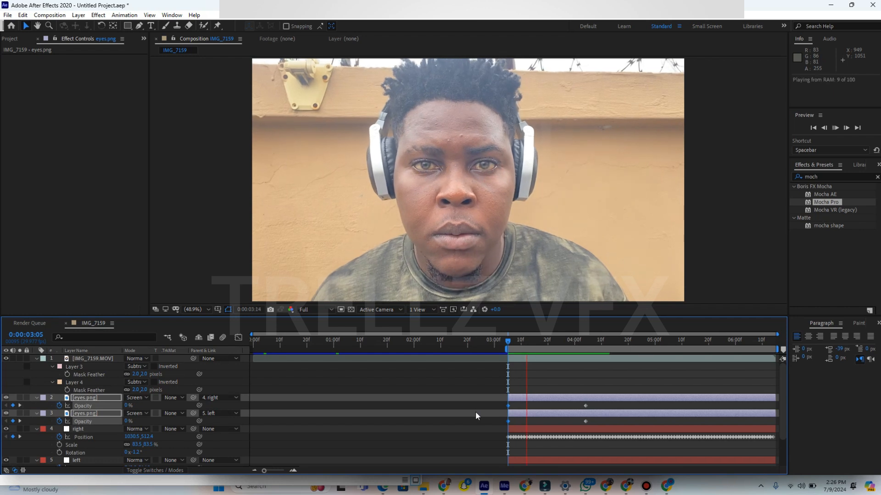